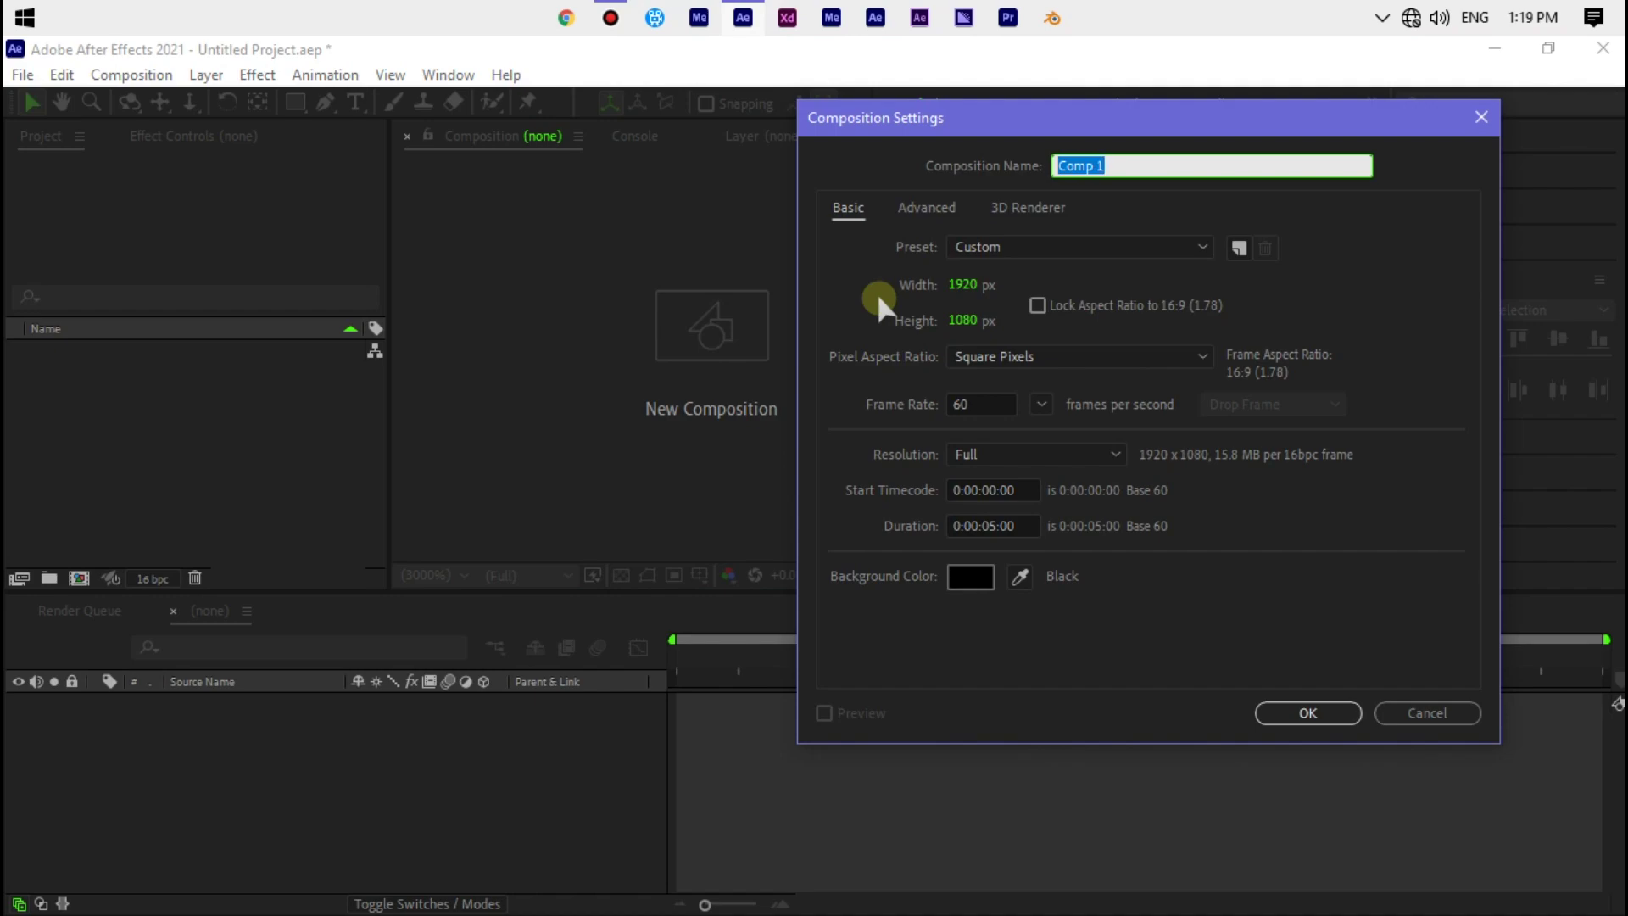
Name the new composition MIR_BG and add a white solid layer named MIR to it
type("MIR_BG")
key("Return")
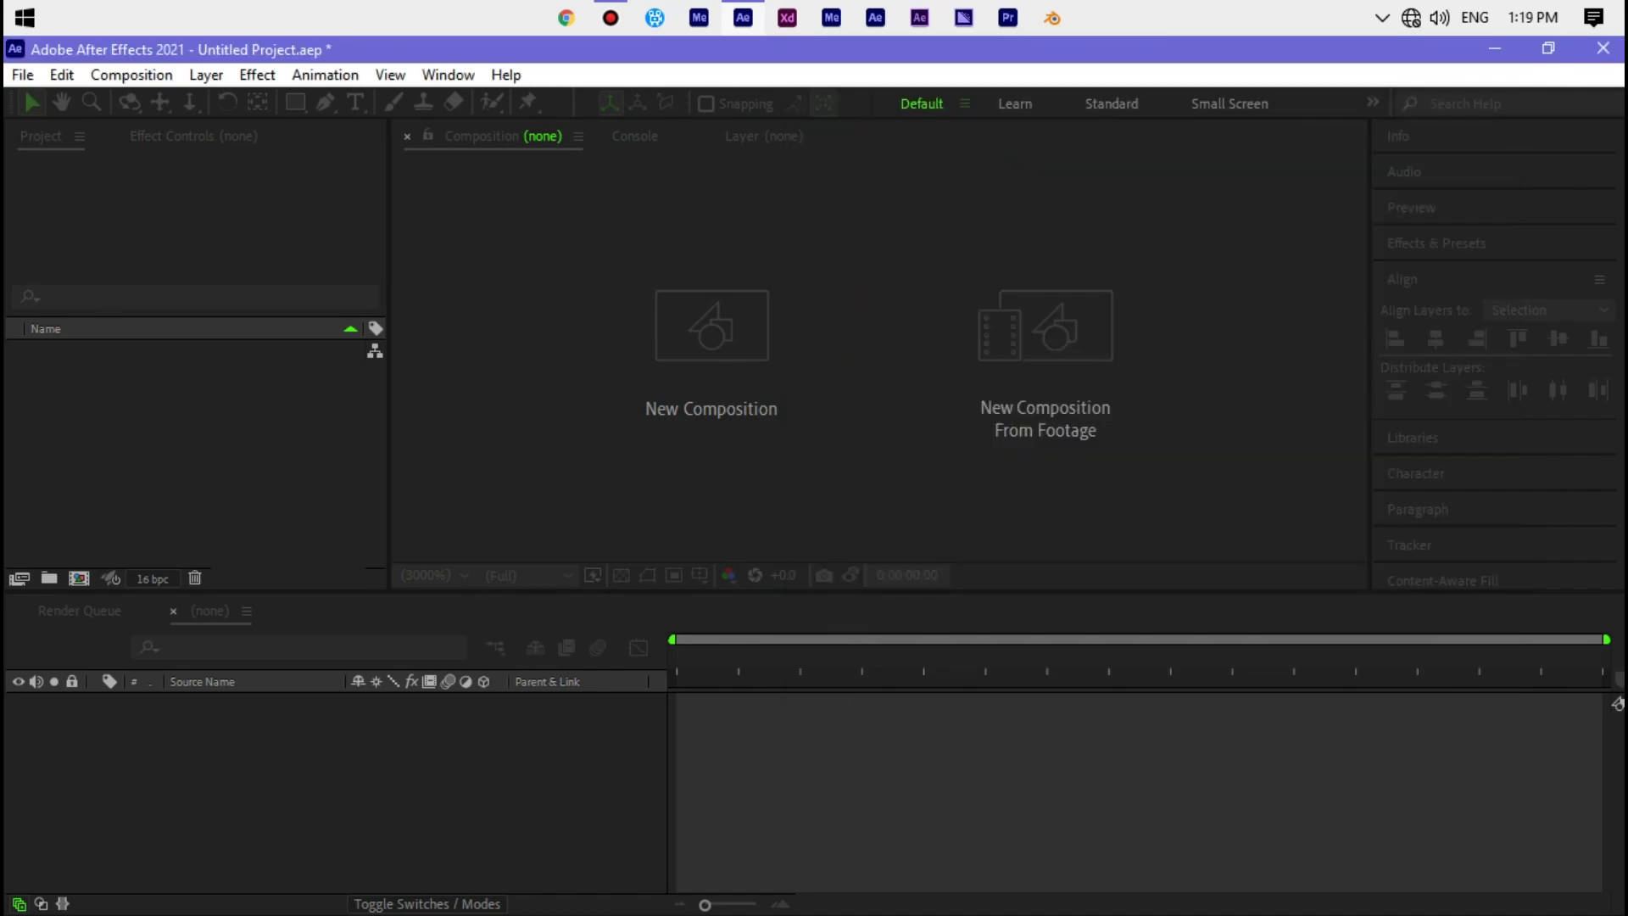
key("ctrl+y")
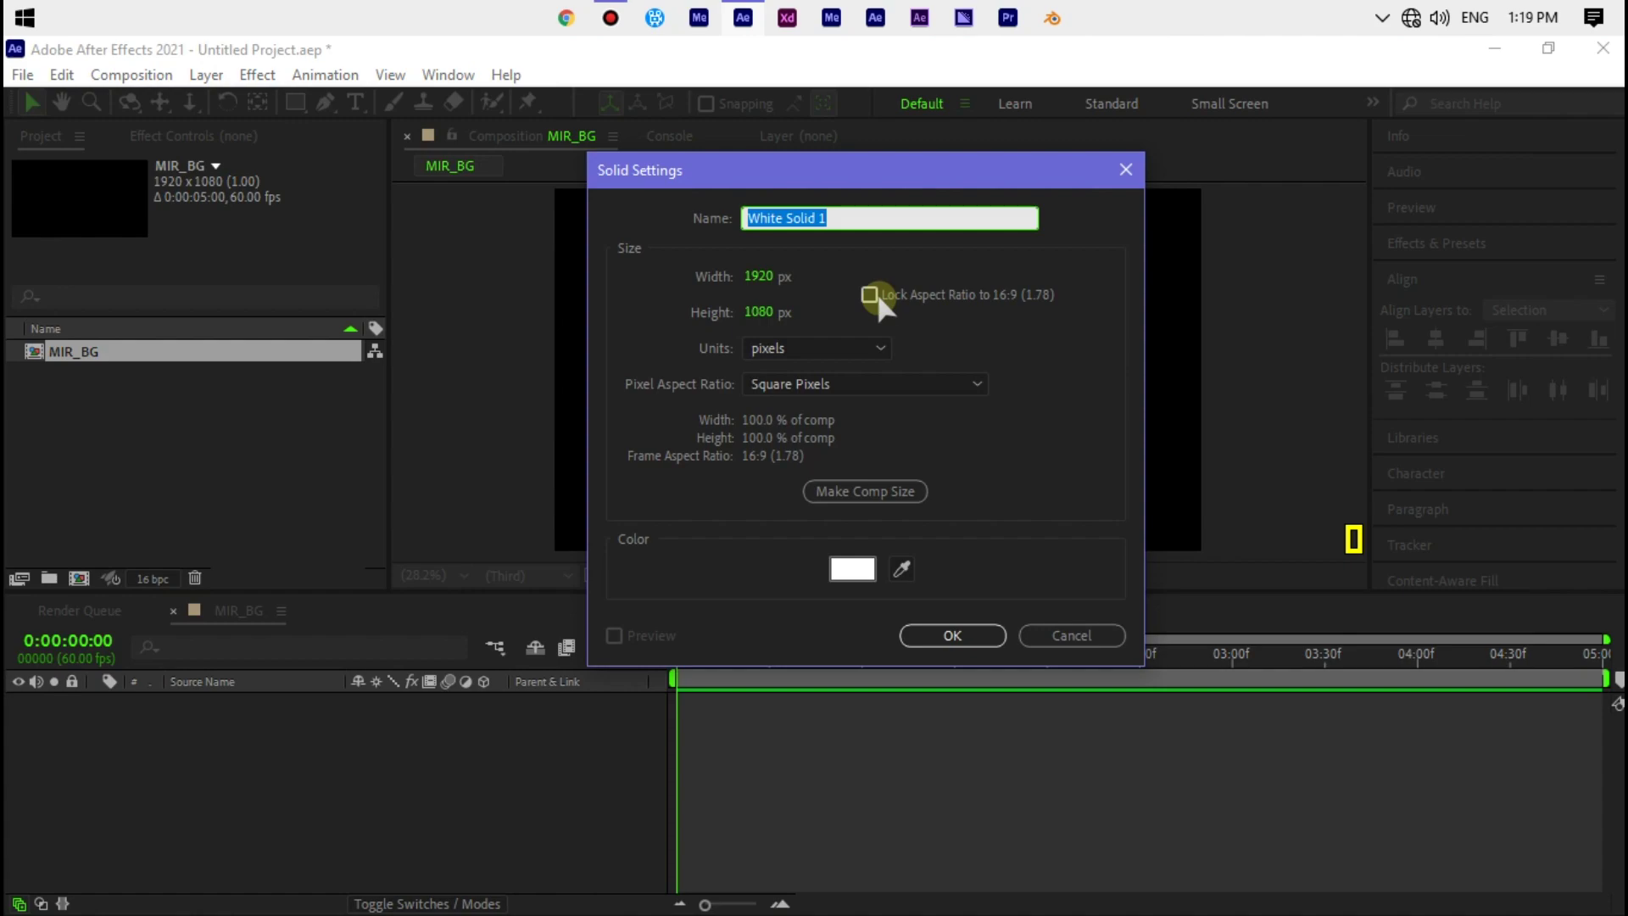
type("MIR")
key("Return")
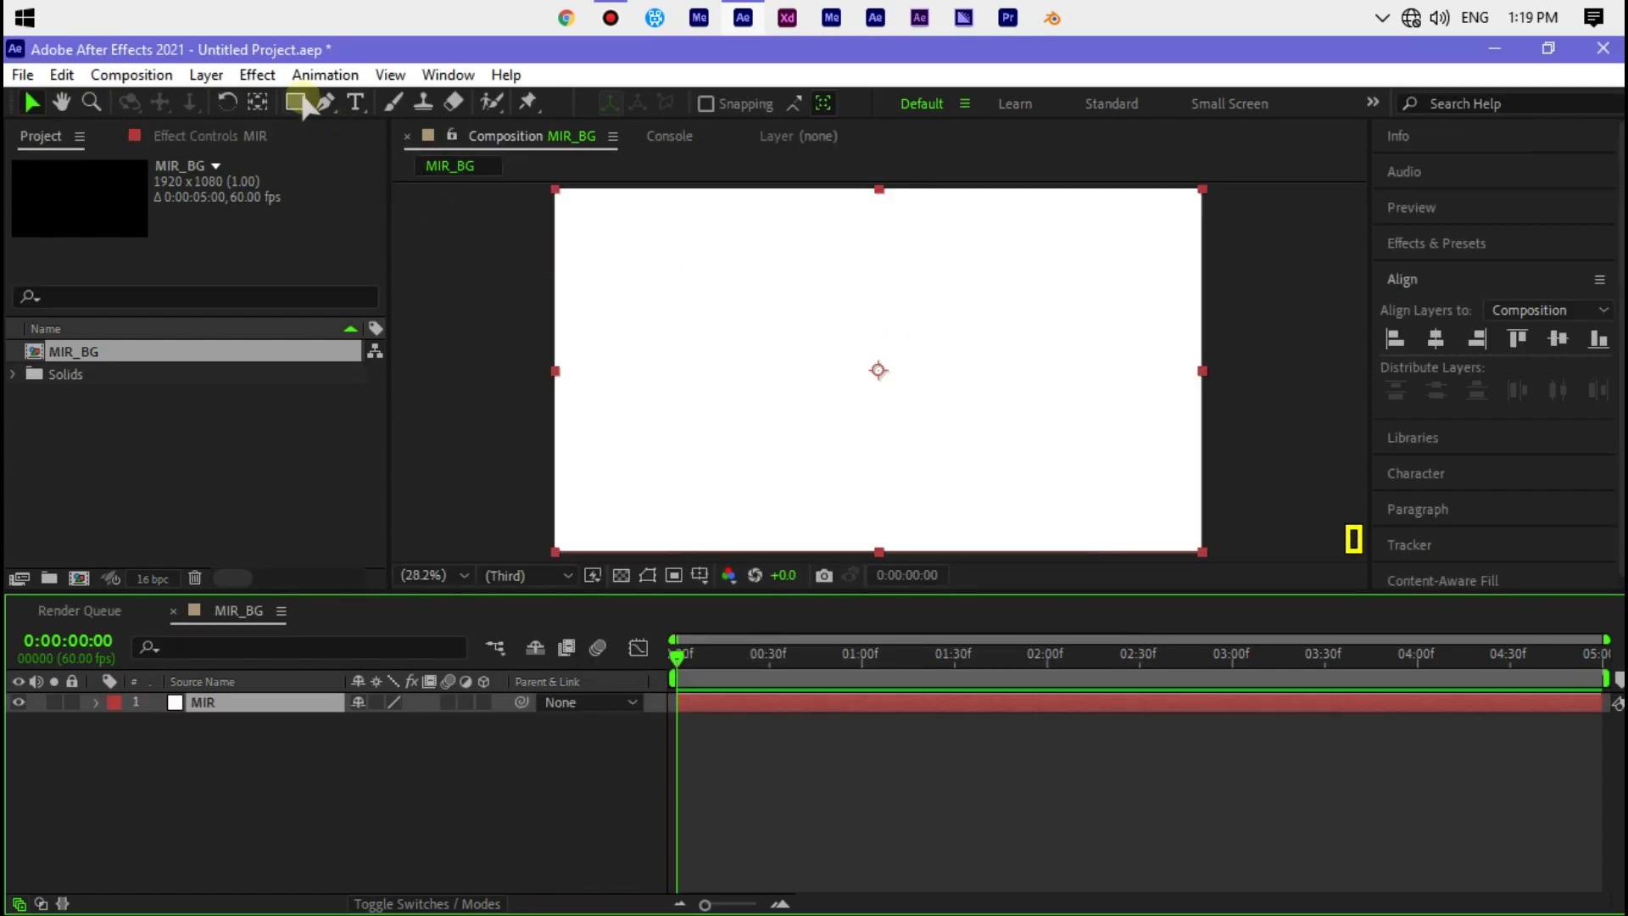
Apply the RG Trapcode Mir 3 effect to the MIR solid
left_click(259, 75)
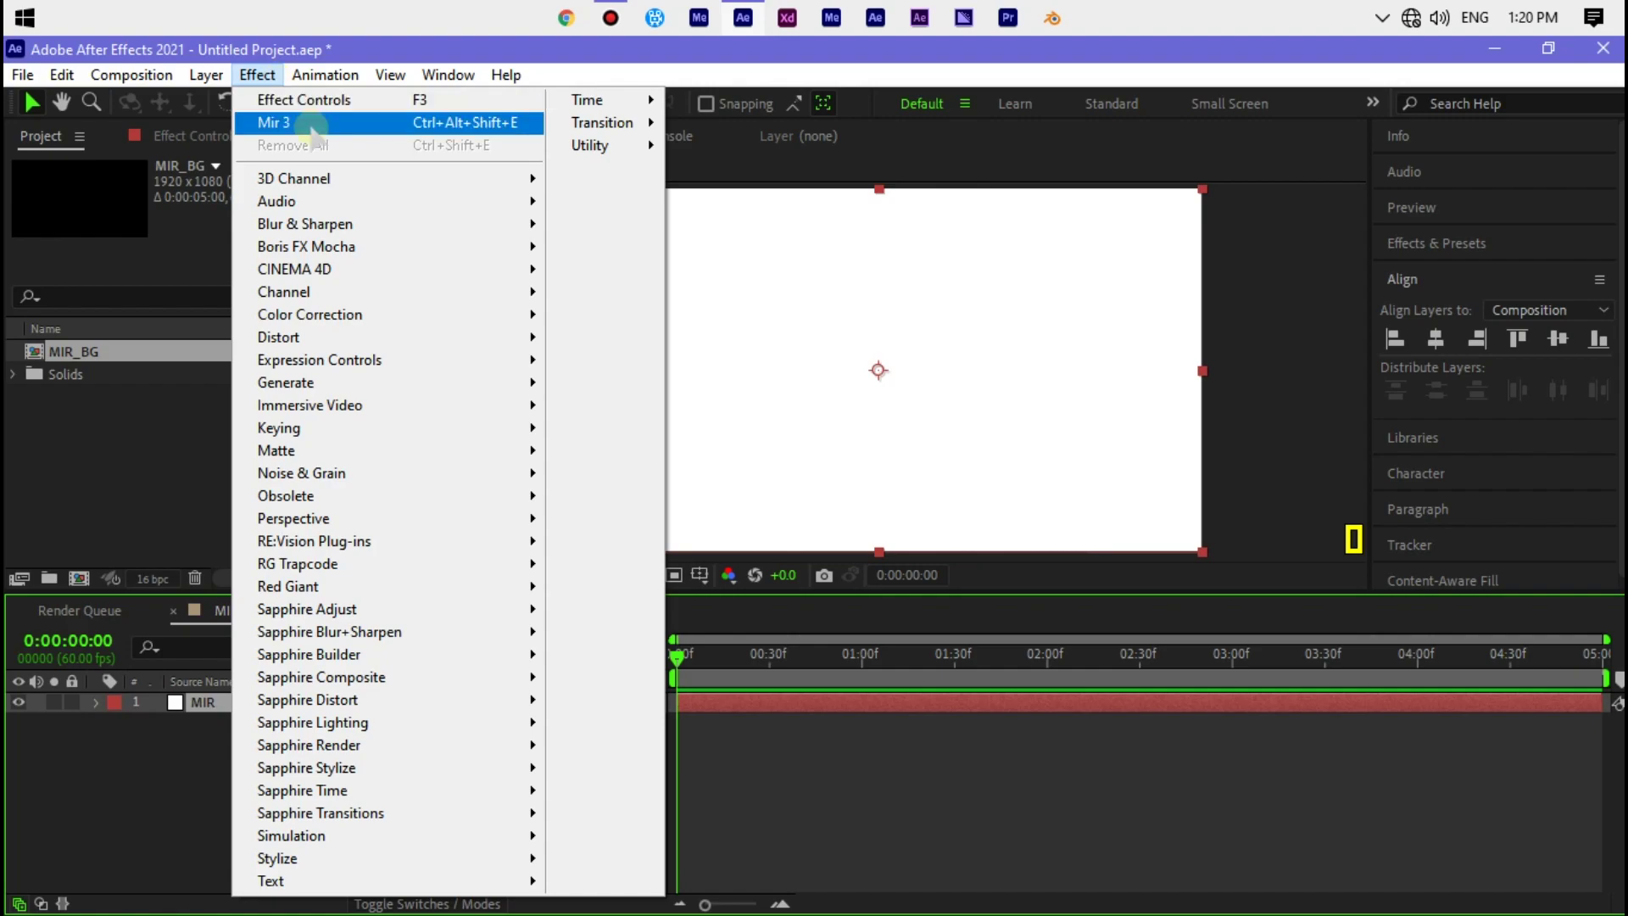
mouse_move(428, 406)
mouse_move(472, 545)
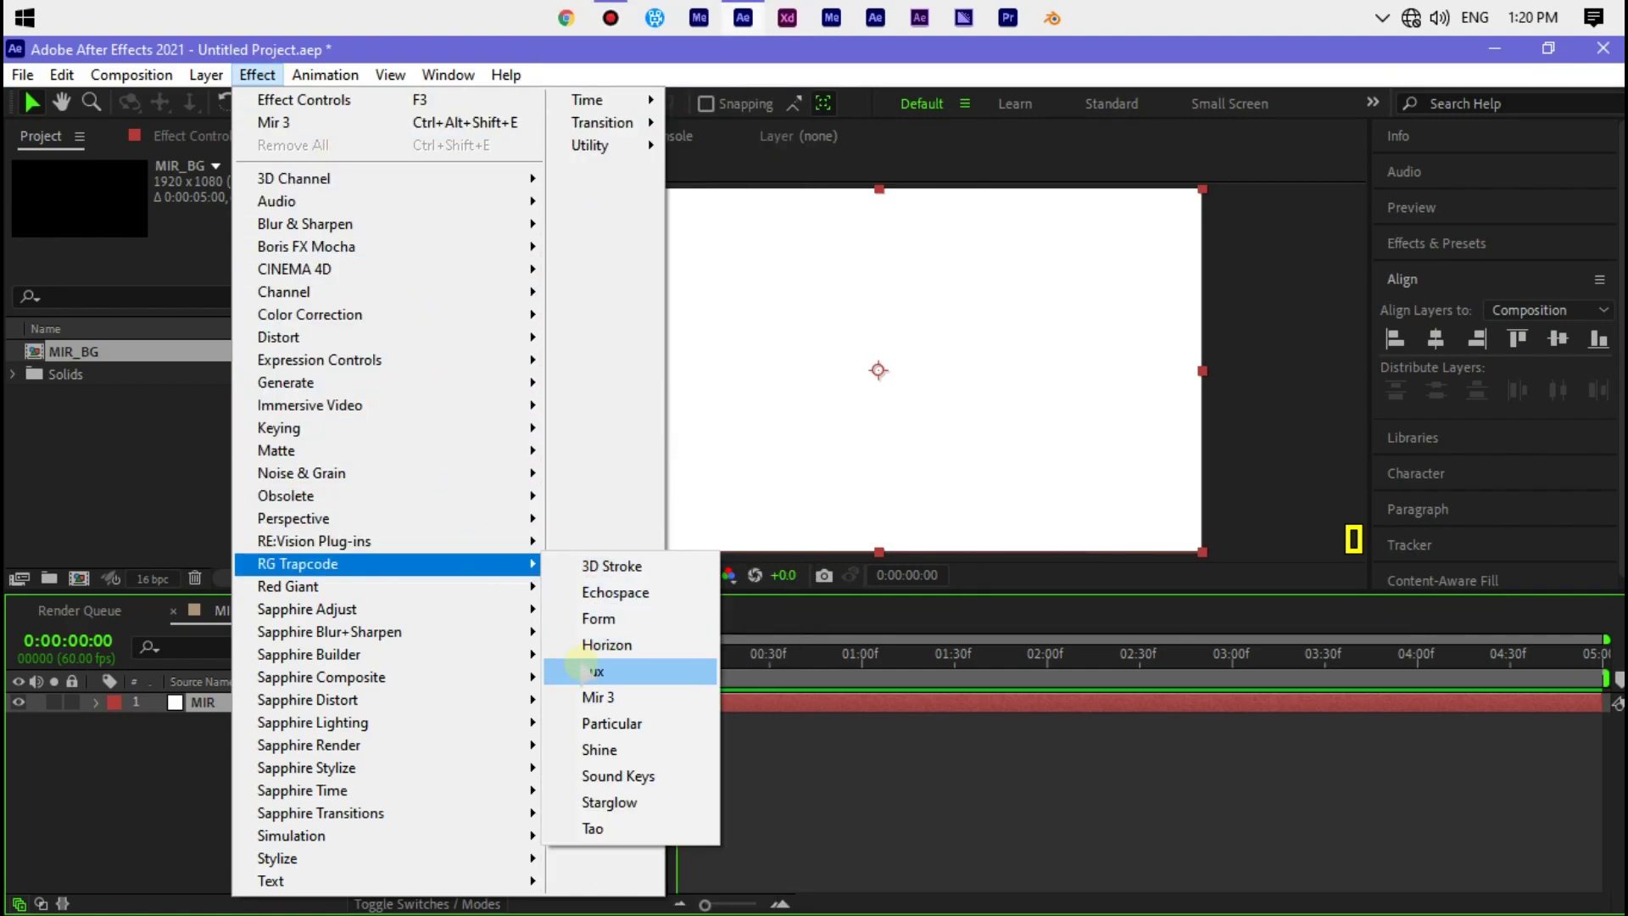
left_click(587, 697)
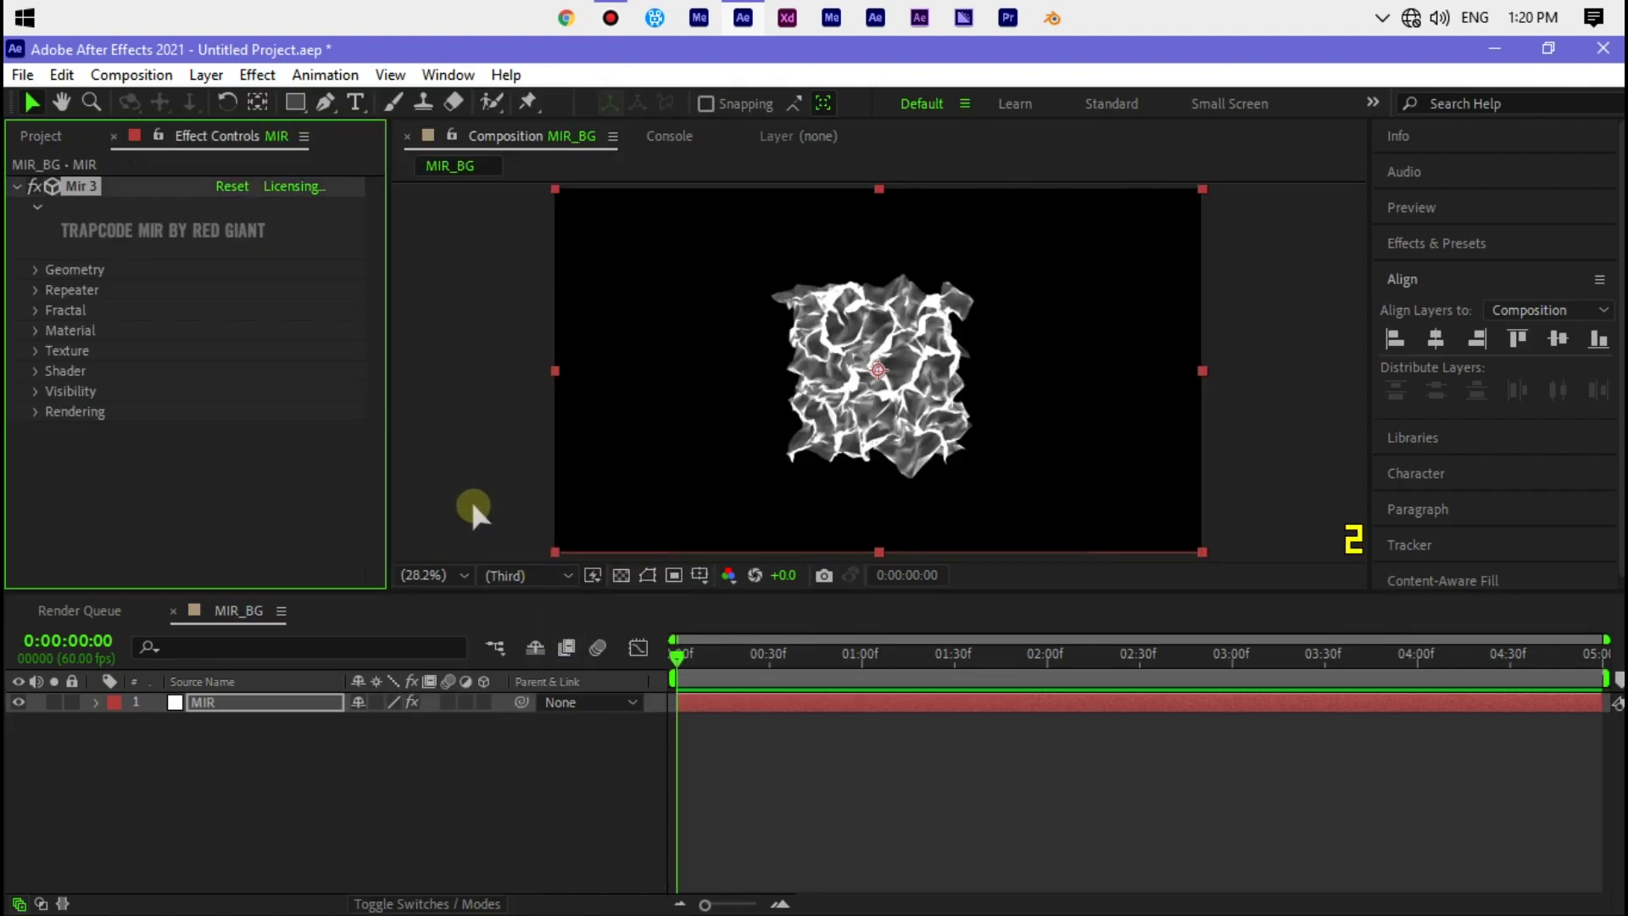
Set Mir 3's Geometry Size XYZ to 700
left_click(42, 269)
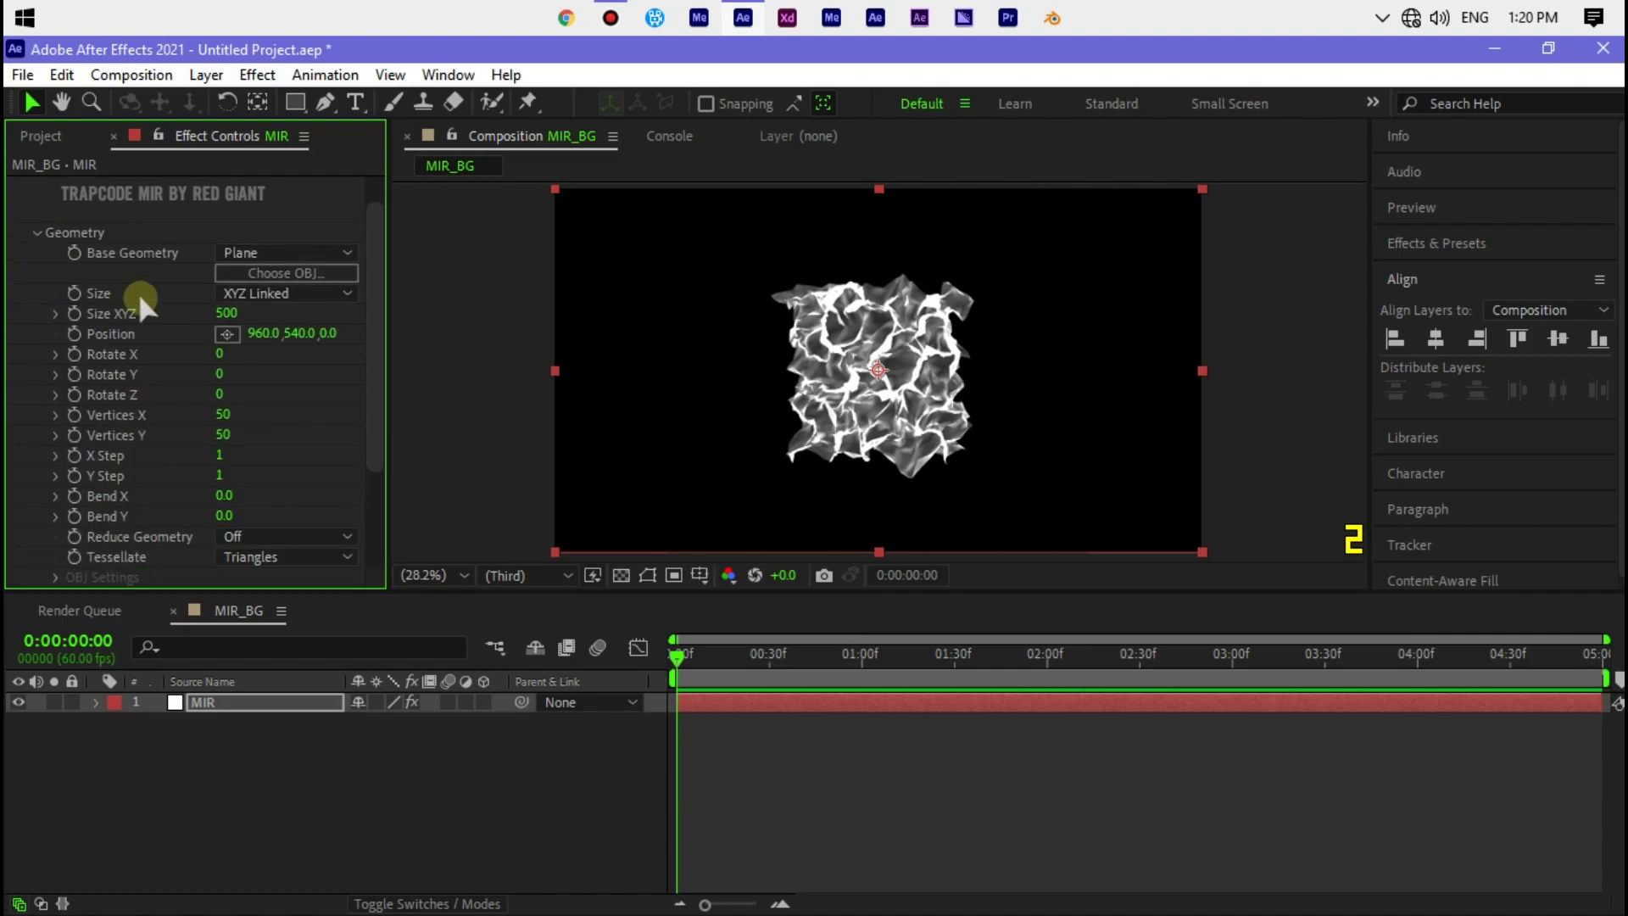
left_click(225, 314)
type("700")
key("Return")
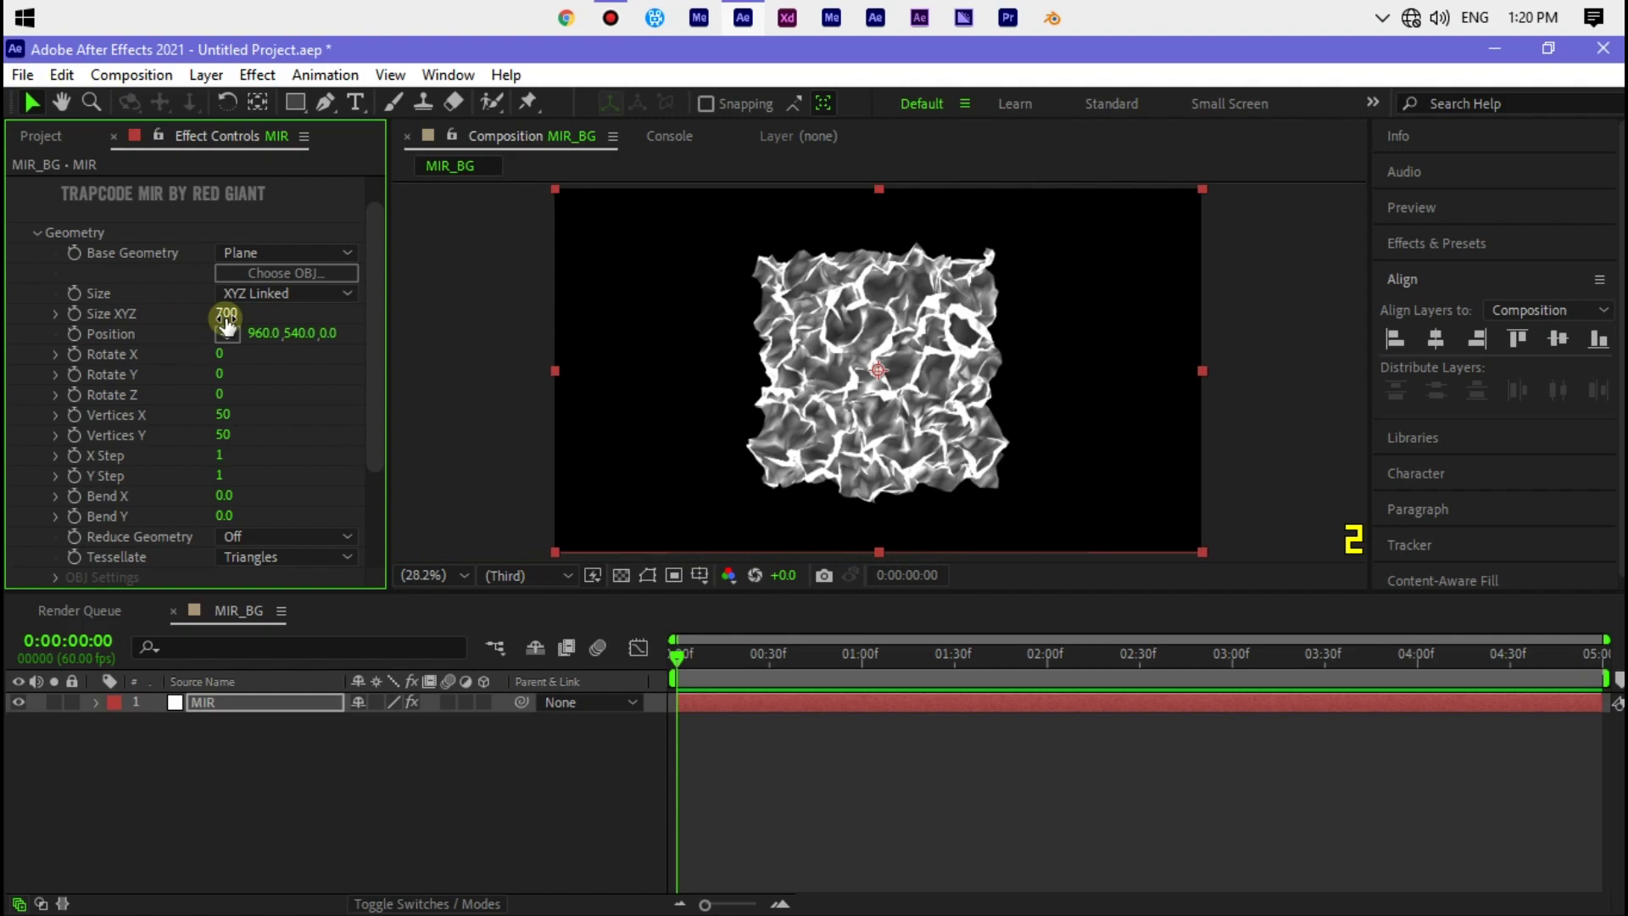
scroll(156, 356, "down", 1)
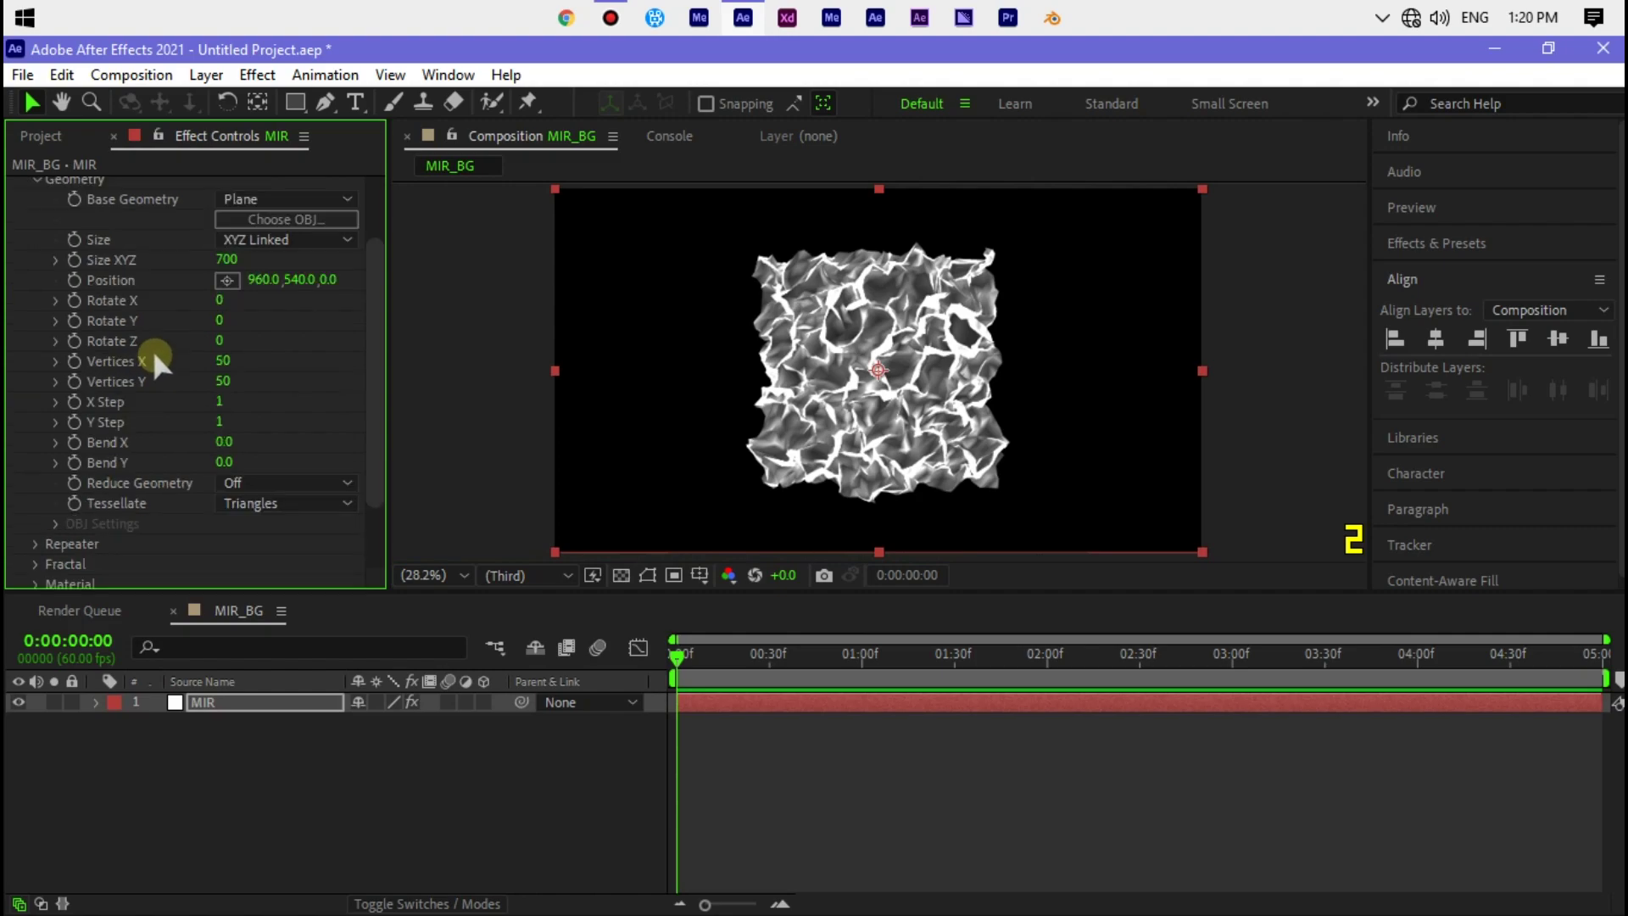
scroll(156, 343, "down", 2)
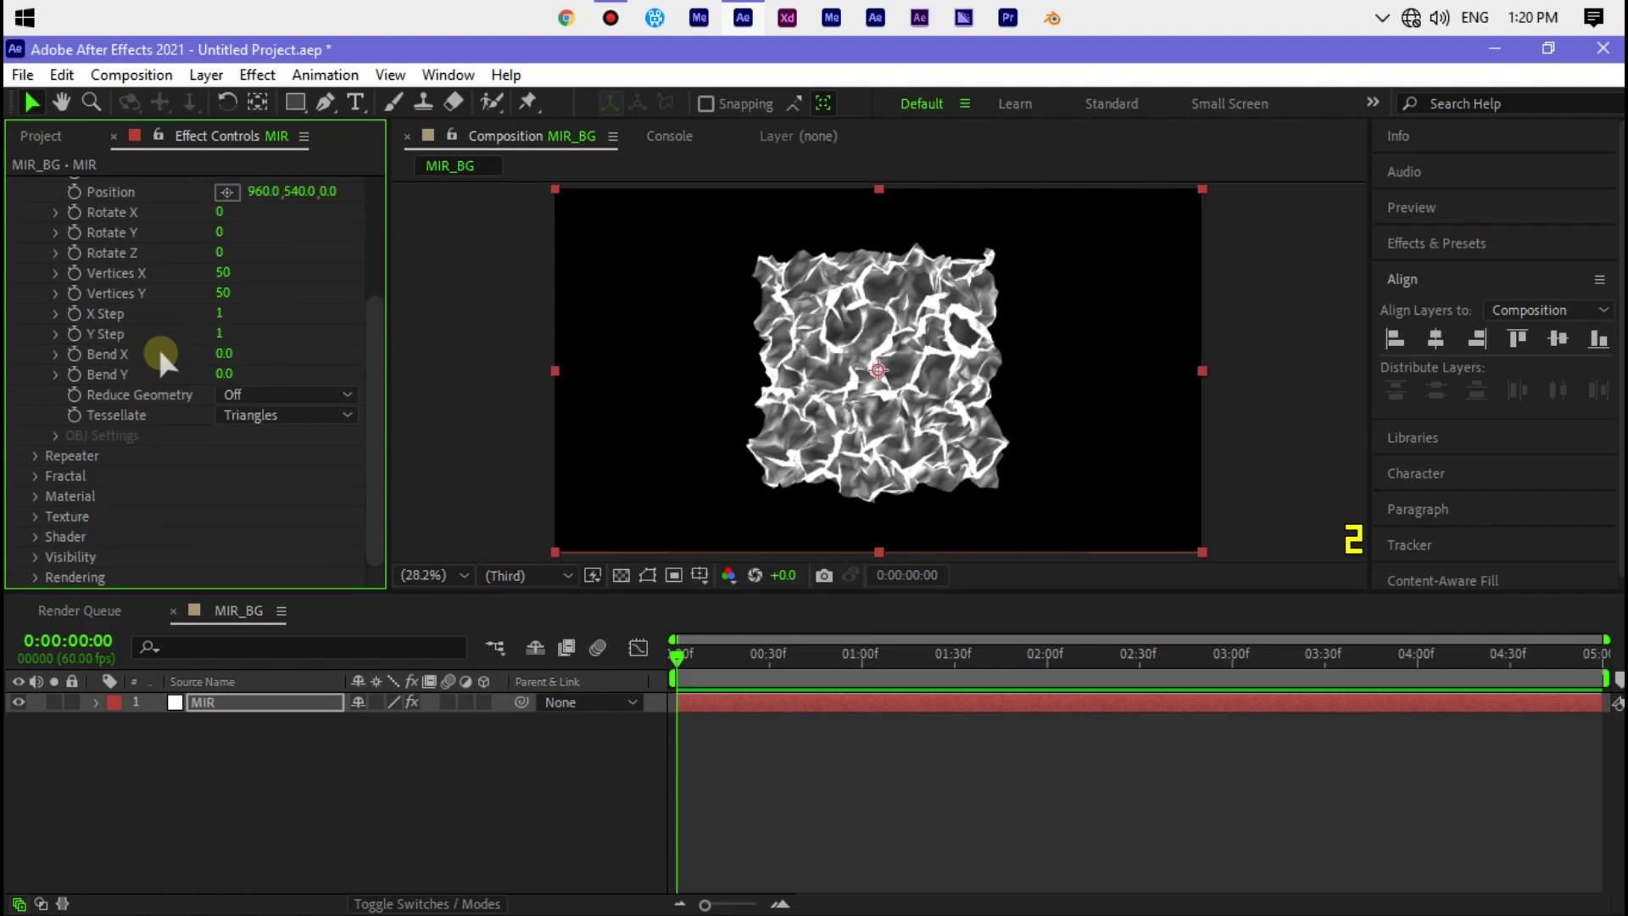
Set the Mir 3 Repeater to 4 instances with R Scale XYZ 200
left_click(35, 455)
scroll(32, 446, "down", 2)
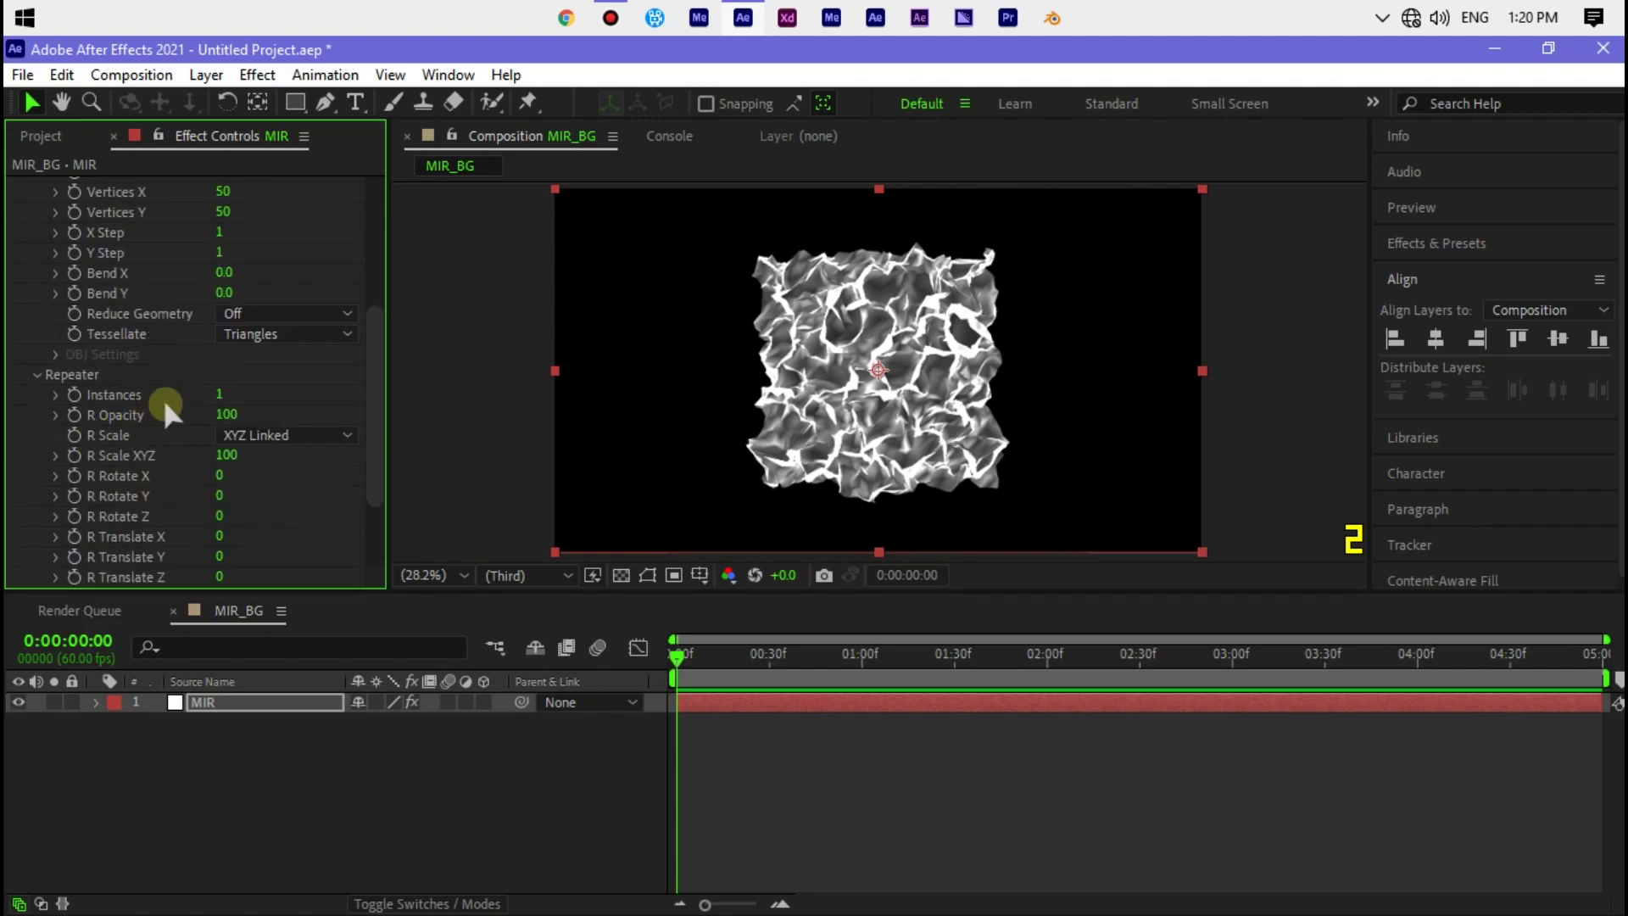
left_click(219, 395)
type("4")
key("Return")
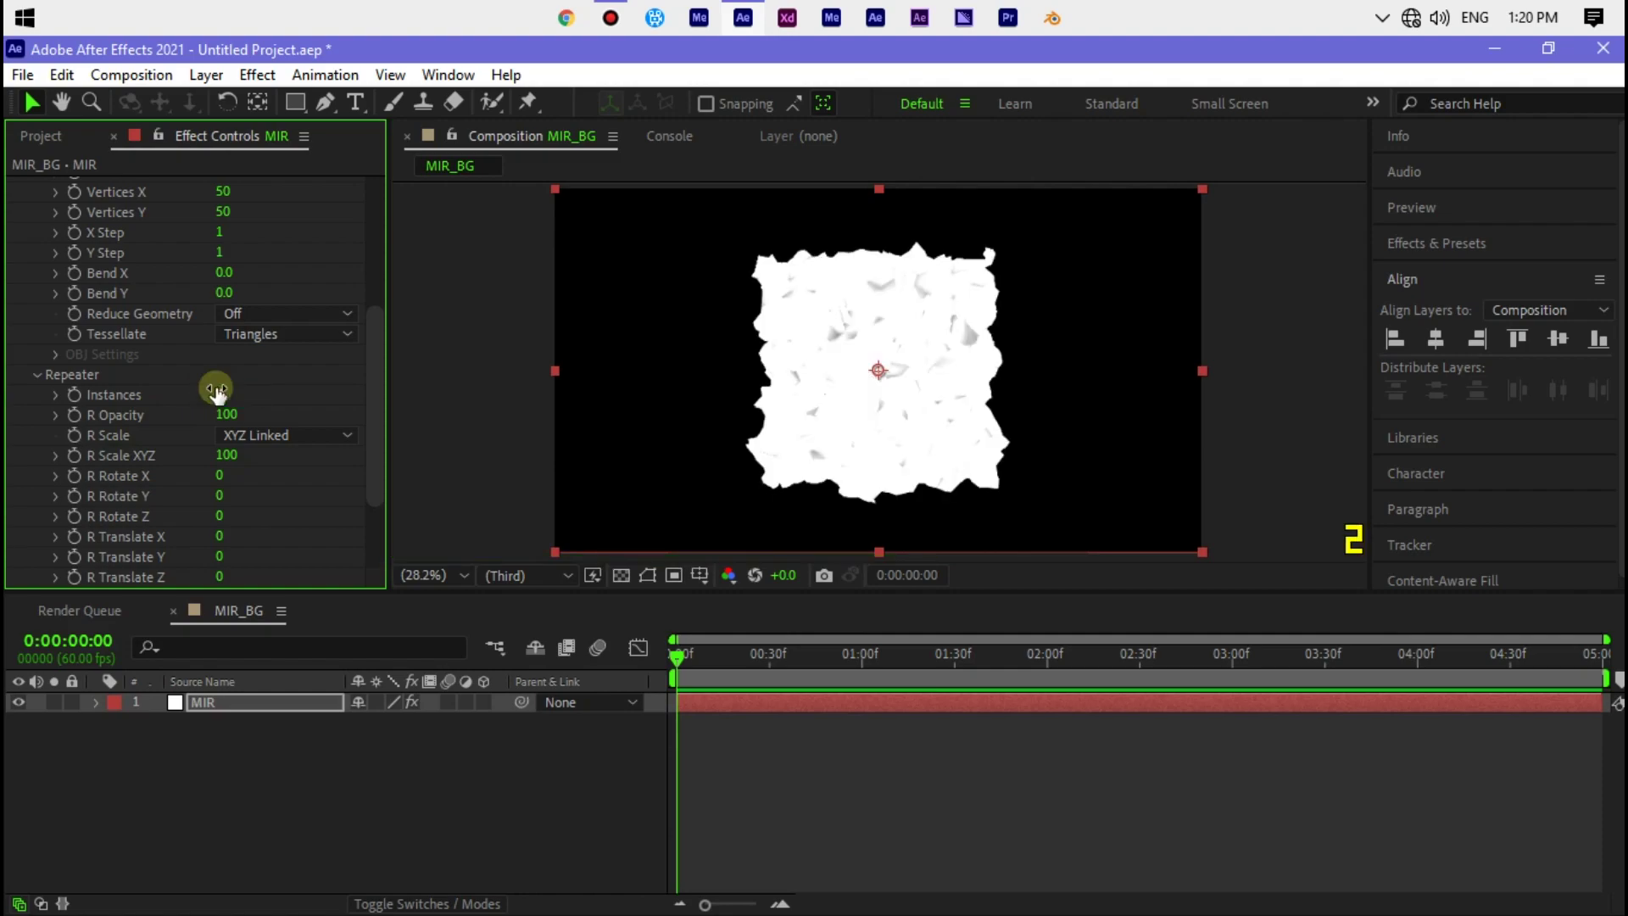
left_click(227, 455)
type("200")
key("Return")
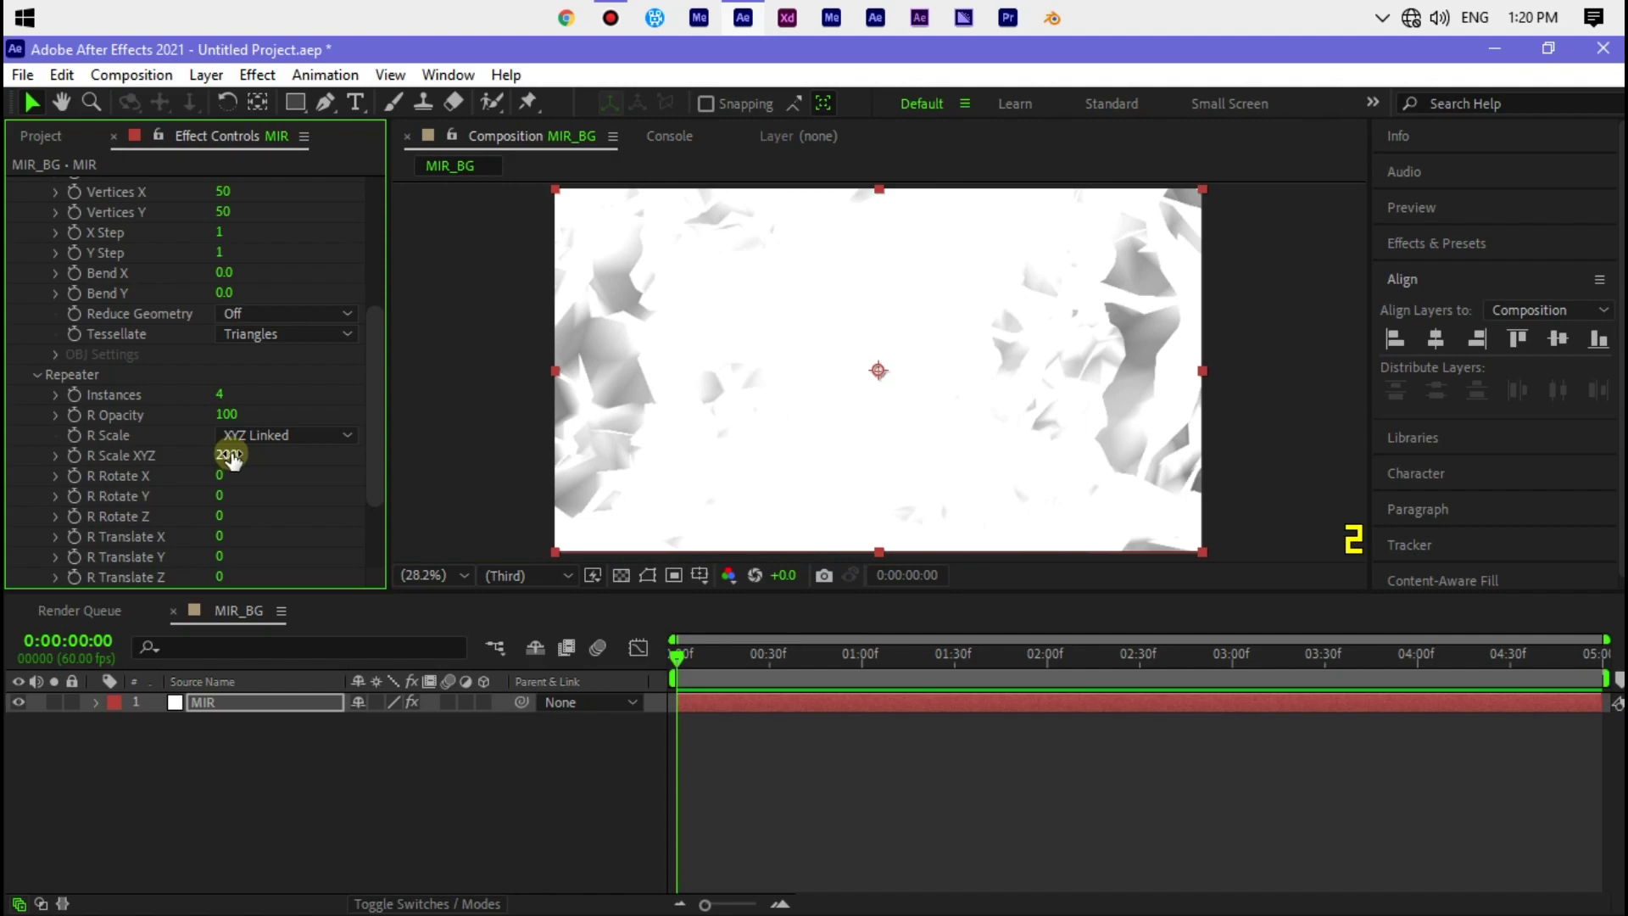
Set Geometry Vertices X and Vertices Y both to 180
scroll(197, 446, "up", 3)
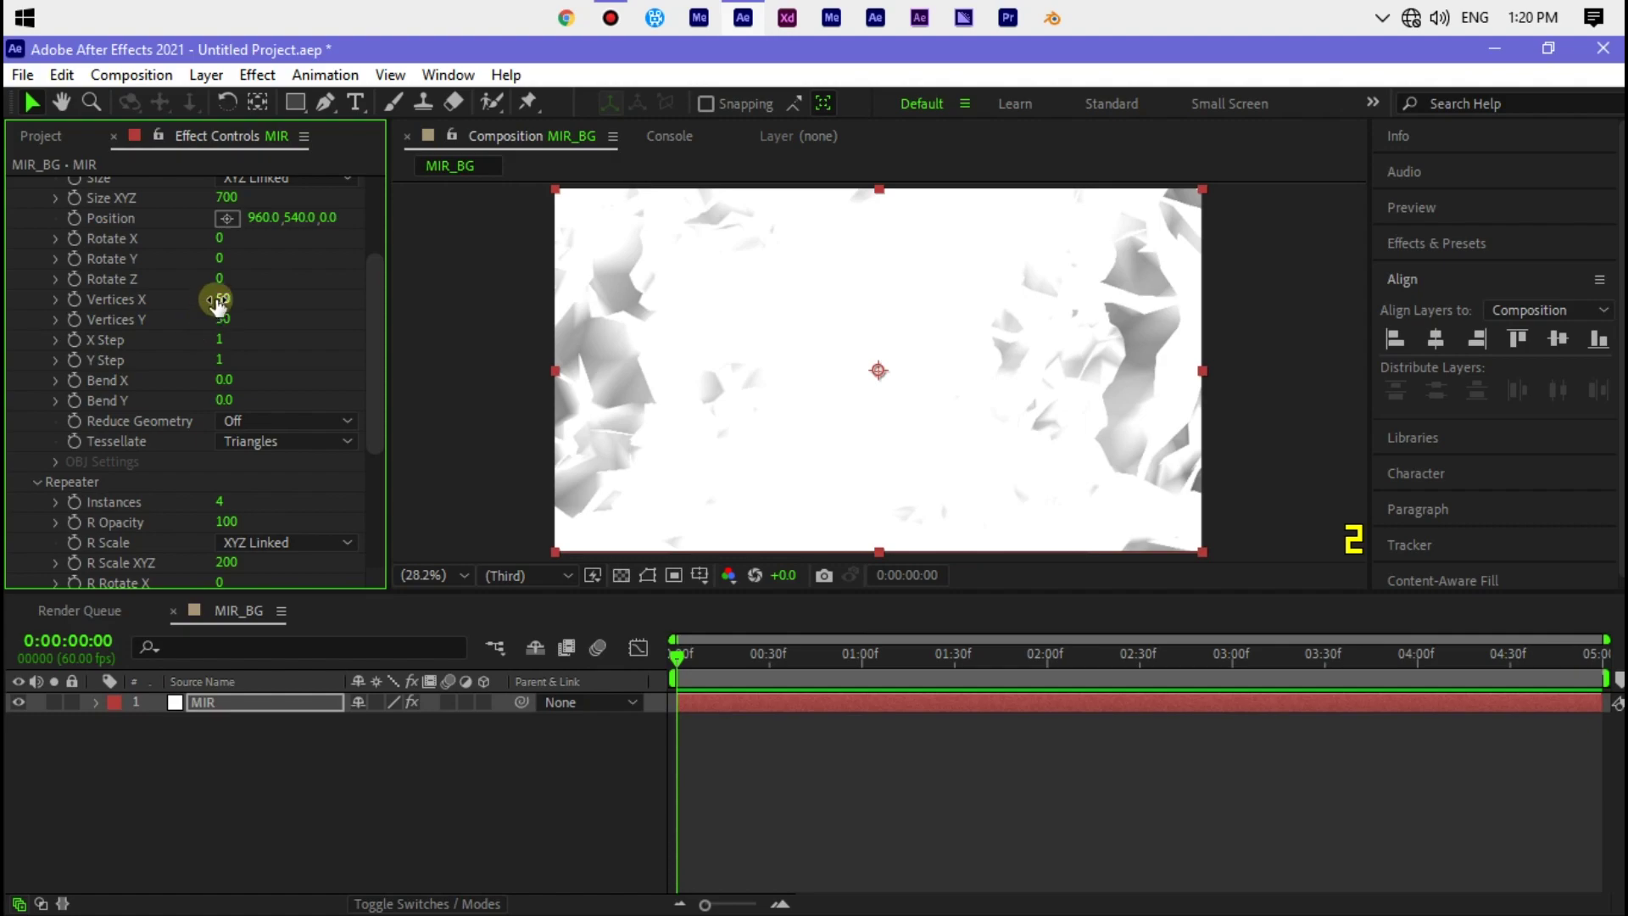
type("18")
type("0")
key("Return")
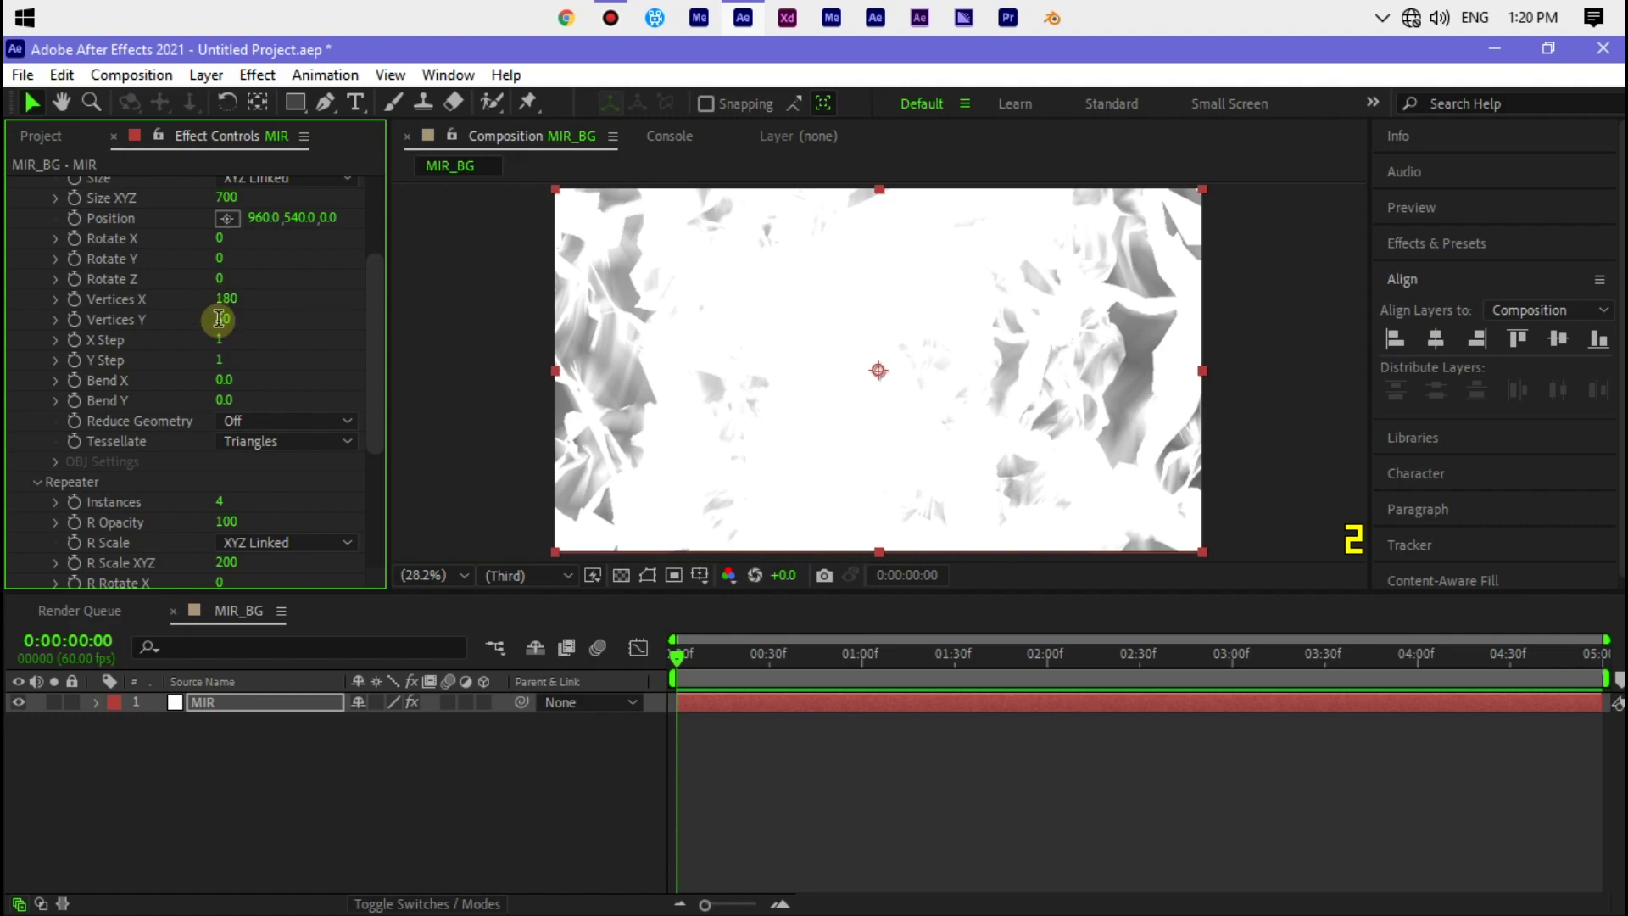
left_click(220, 319)
type("180")
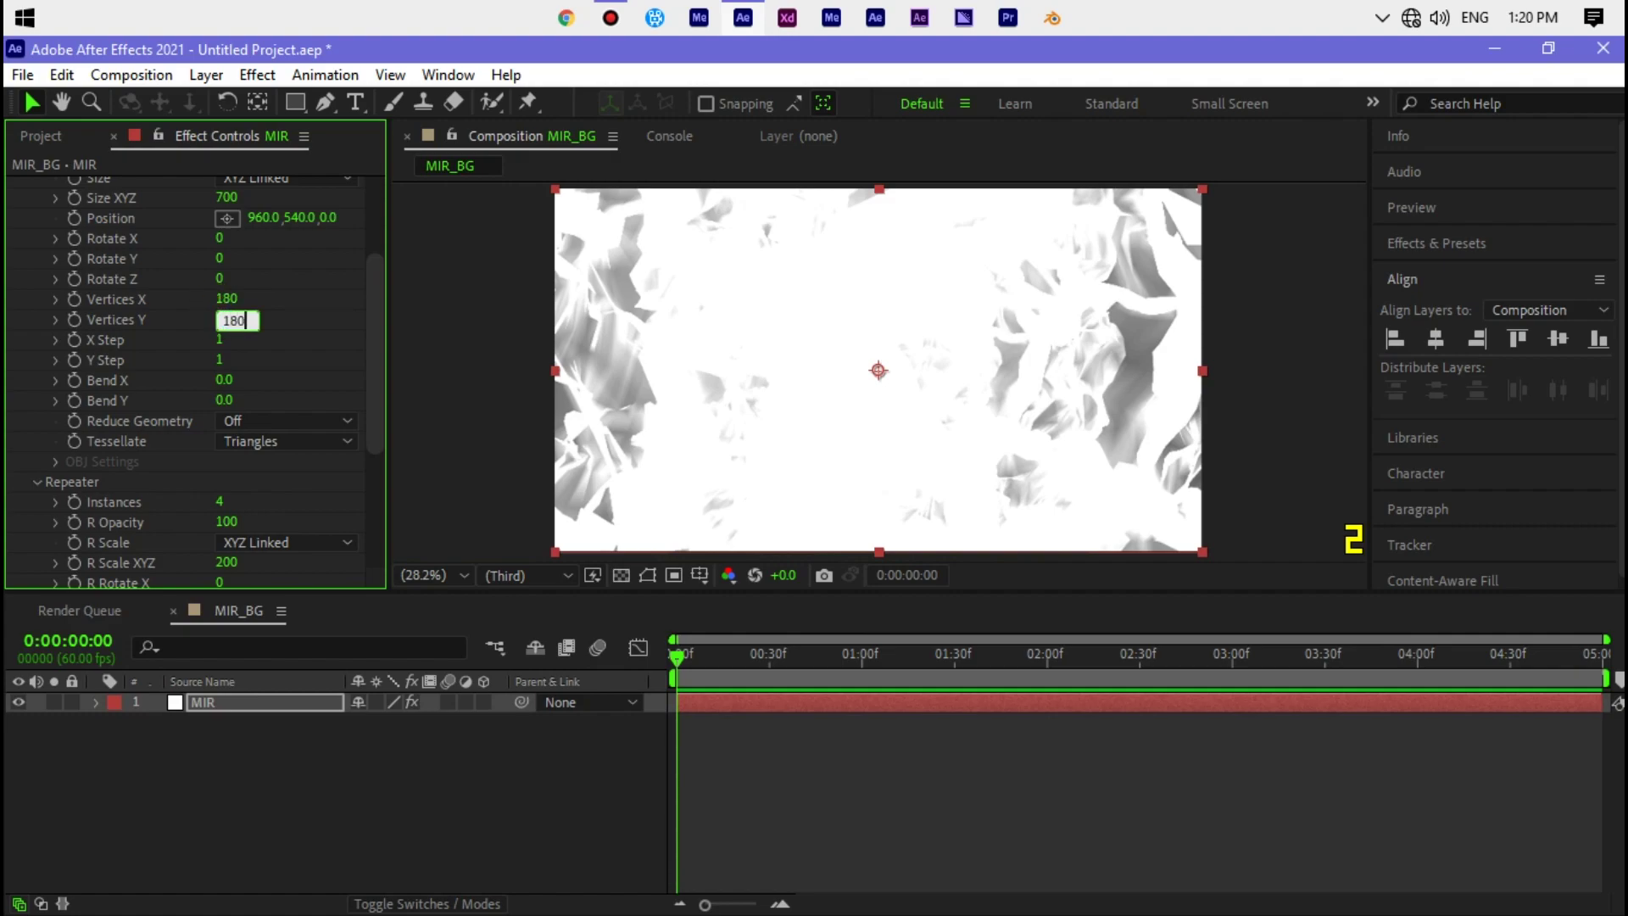
left_click(203, 315)
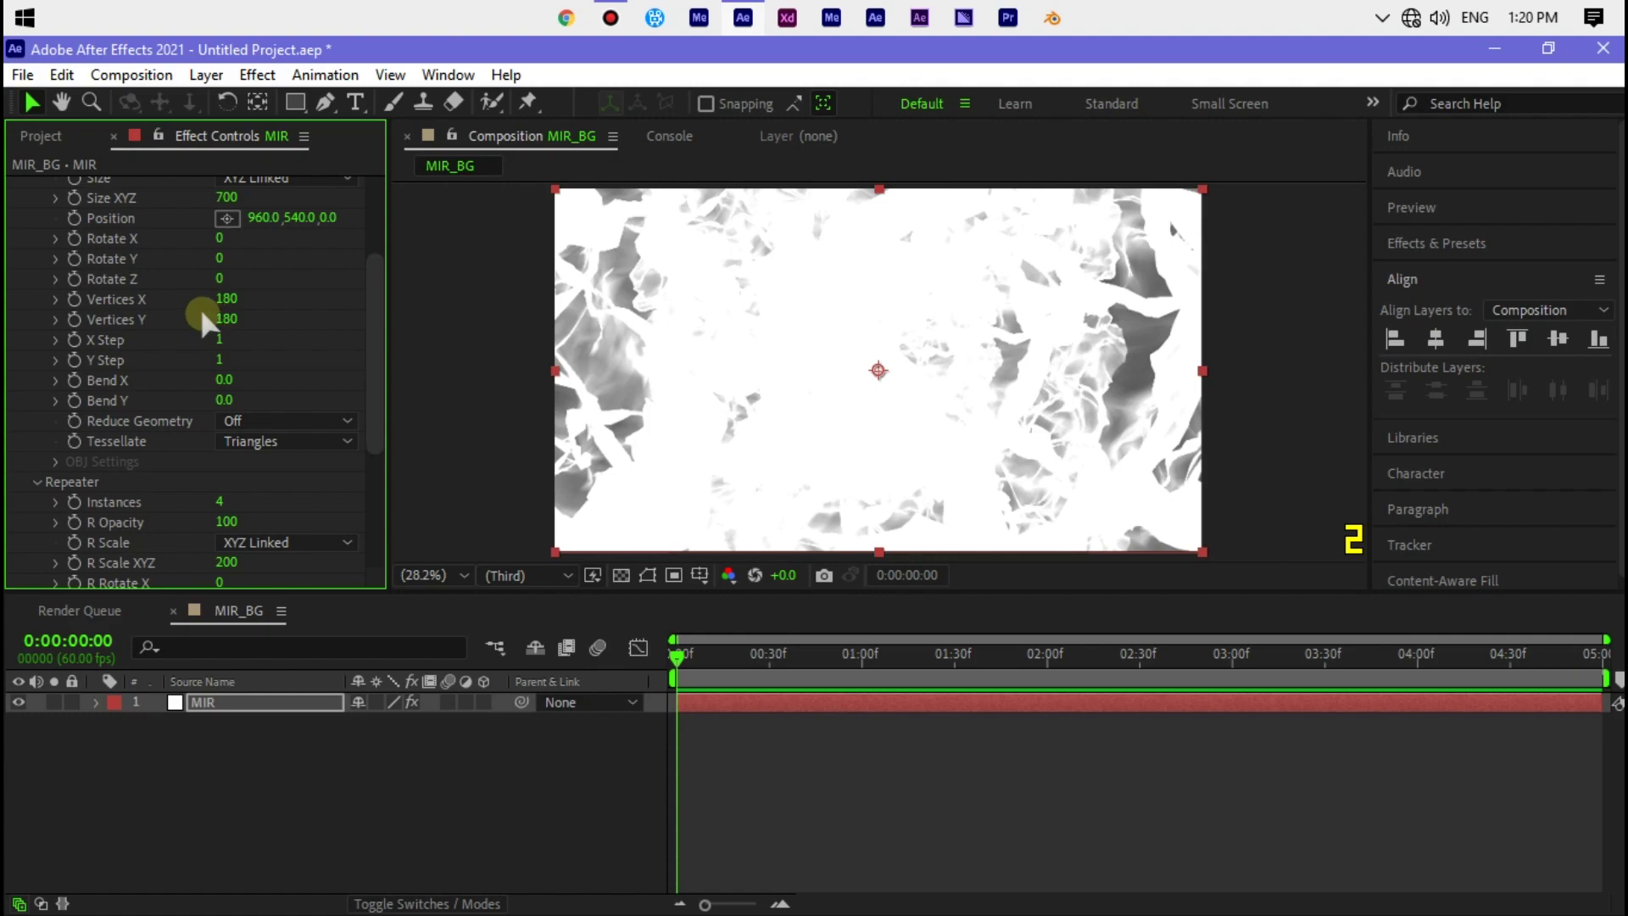
scroll(152, 304, "down", 1)
scroll(148, 300, "down", 1)
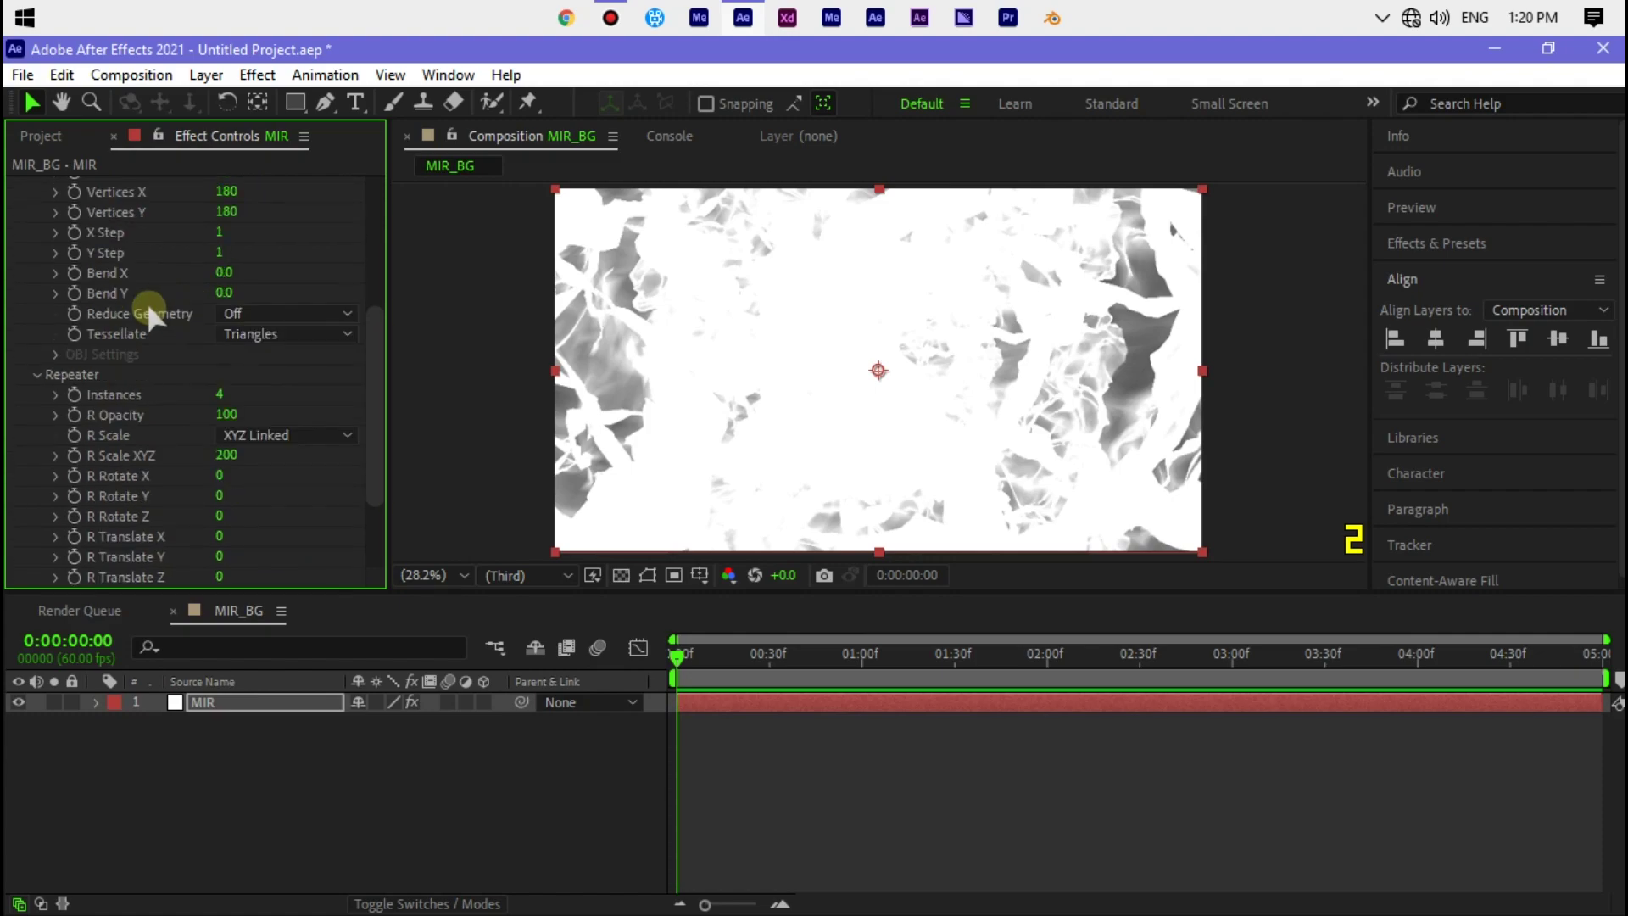
scroll(146, 300, "down", 1)
scroll(147, 304, "down", 1)
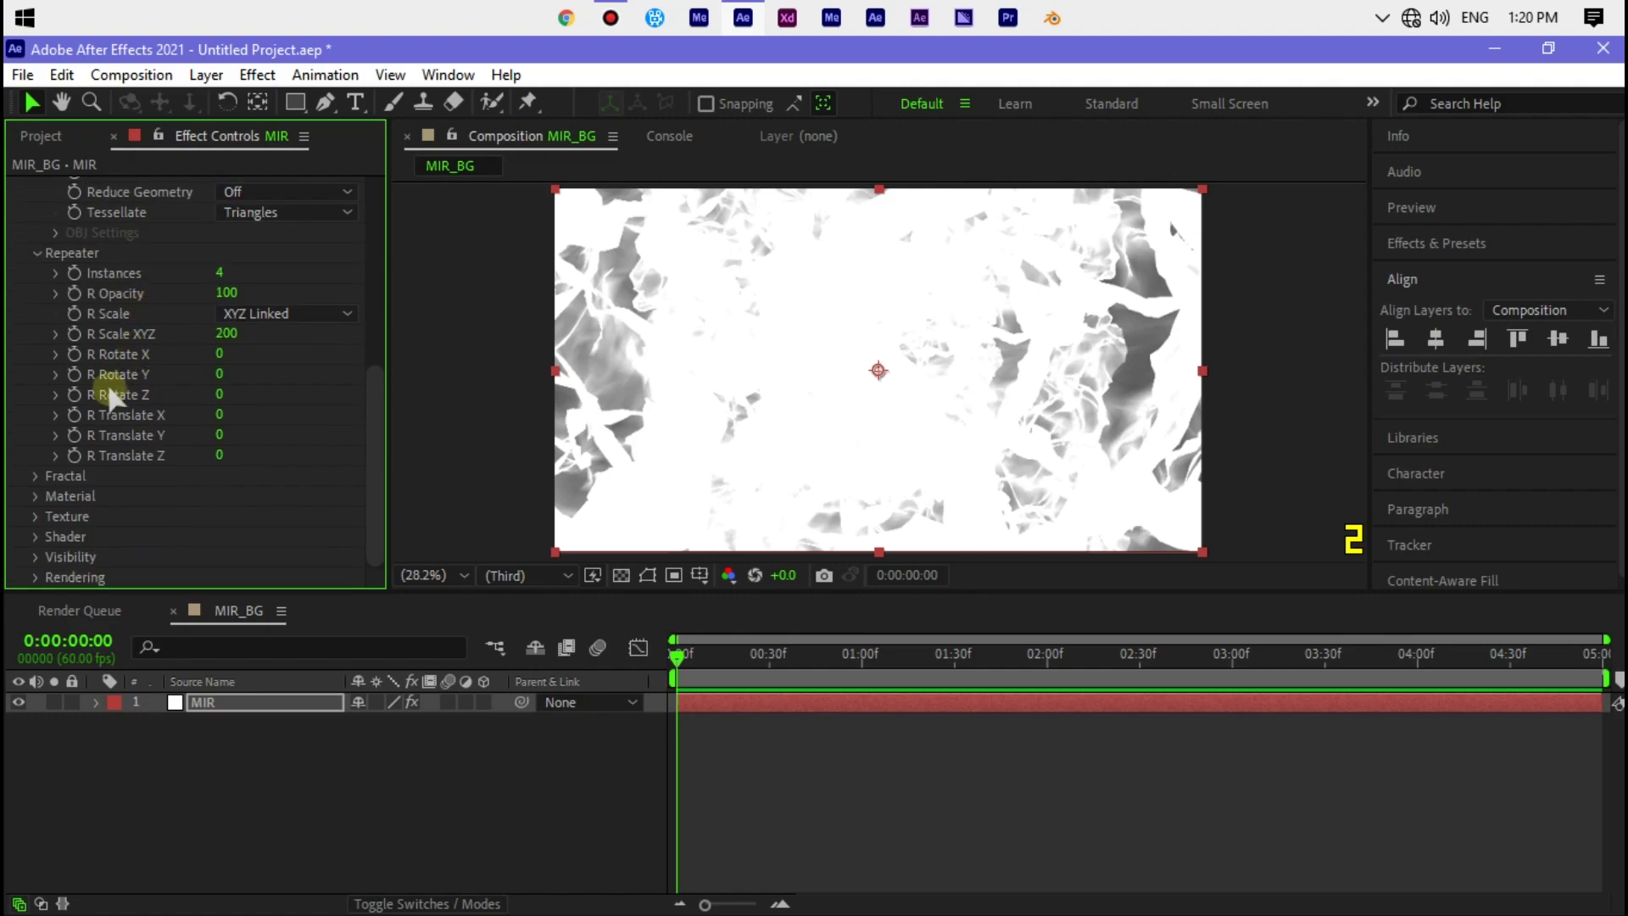
Set the Fractal Oct Scale to 0 and lower the Oct Mult value slightly
left_click(36, 476)
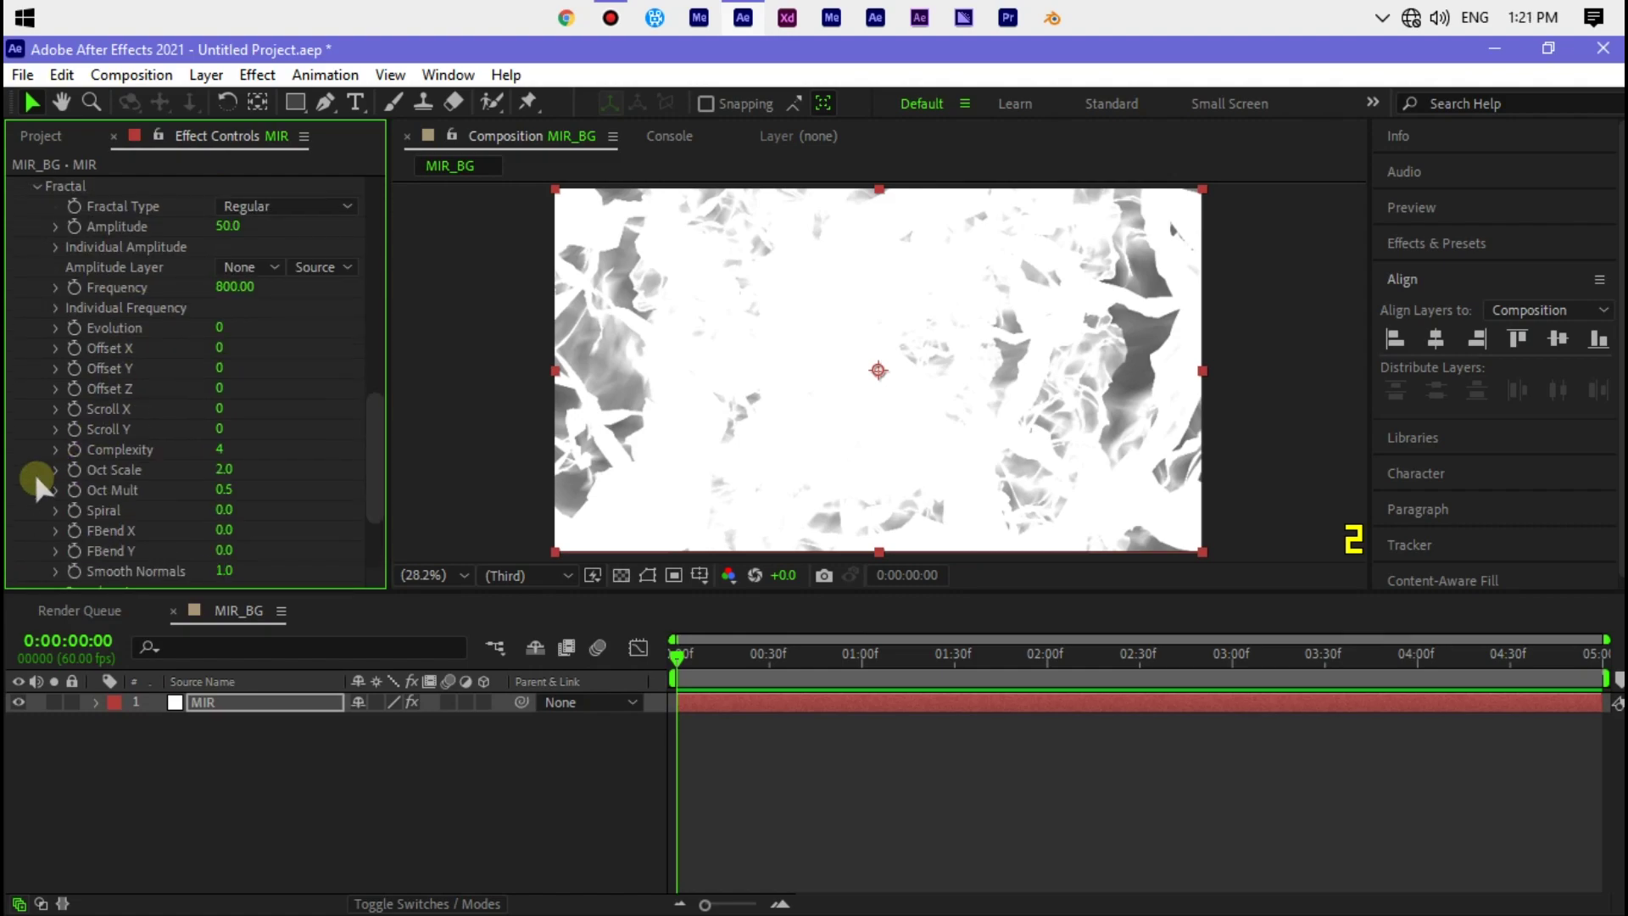
left_click(219, 471)
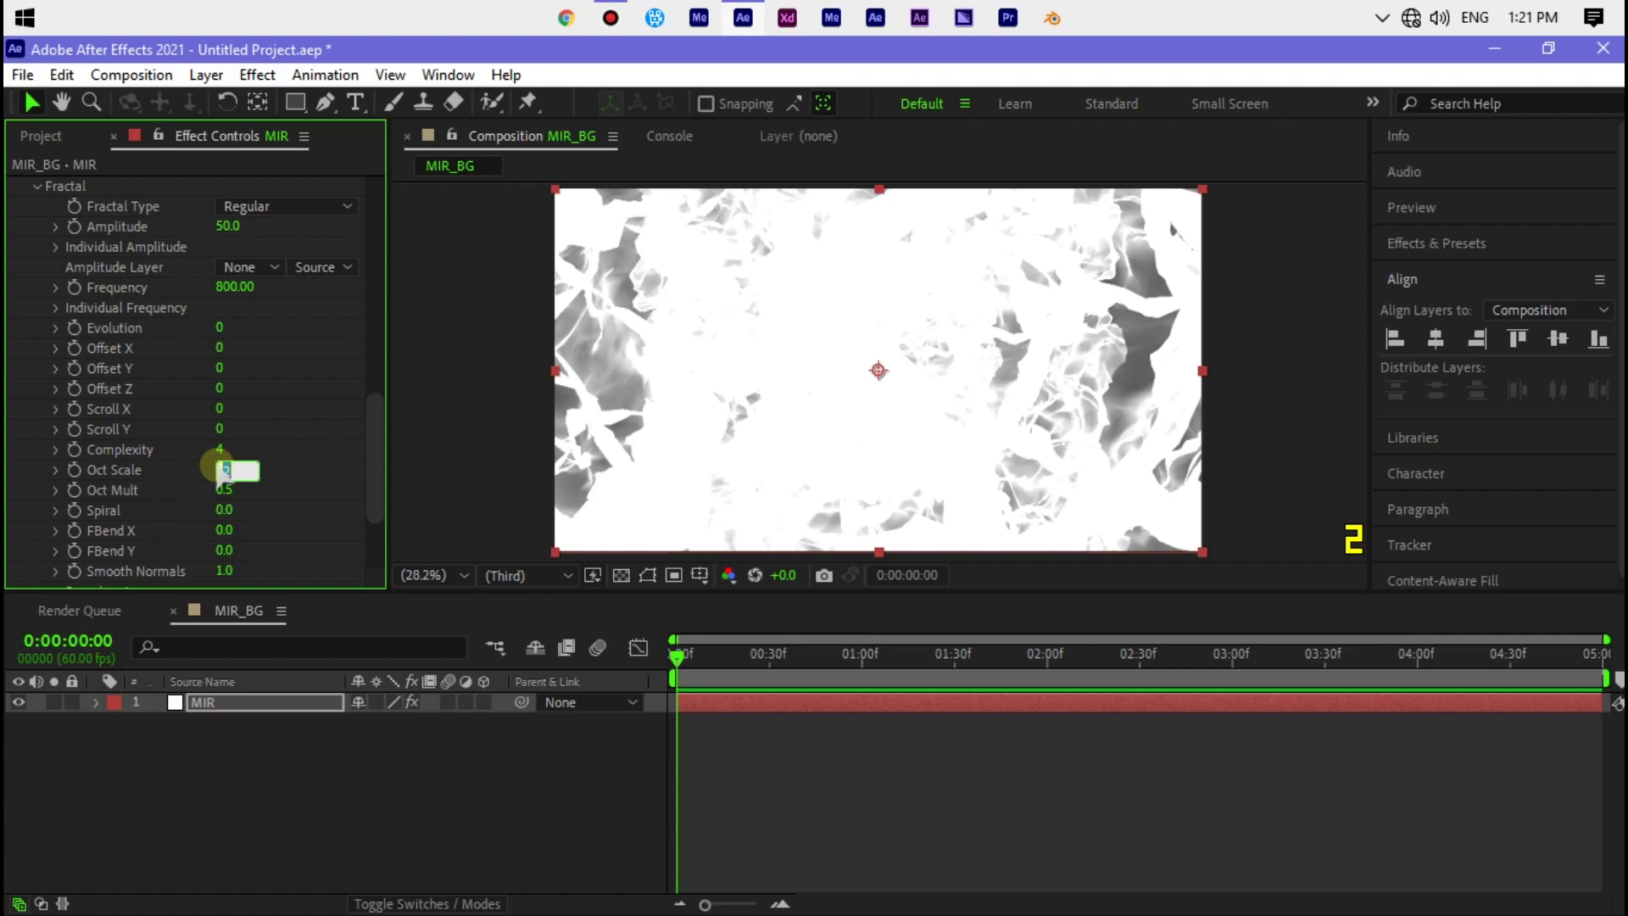
type("0")
left_click(219, 469)
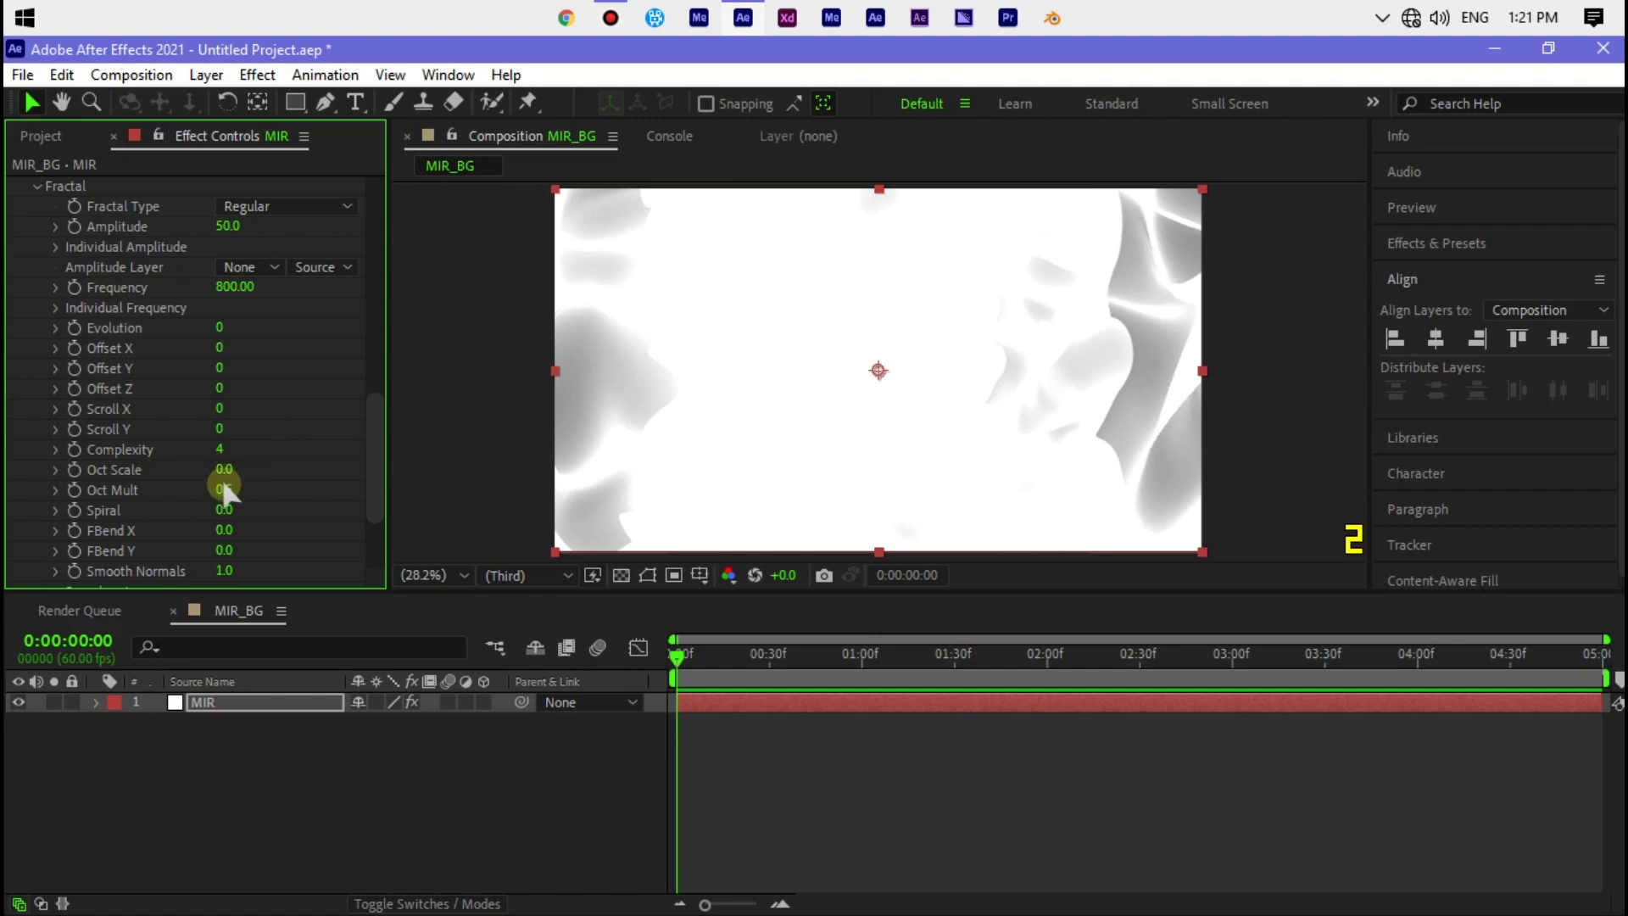
left_click(223, 489)
left_click_drag(226, 493, 214, 490)
scroll(165, 448, "up", 2)
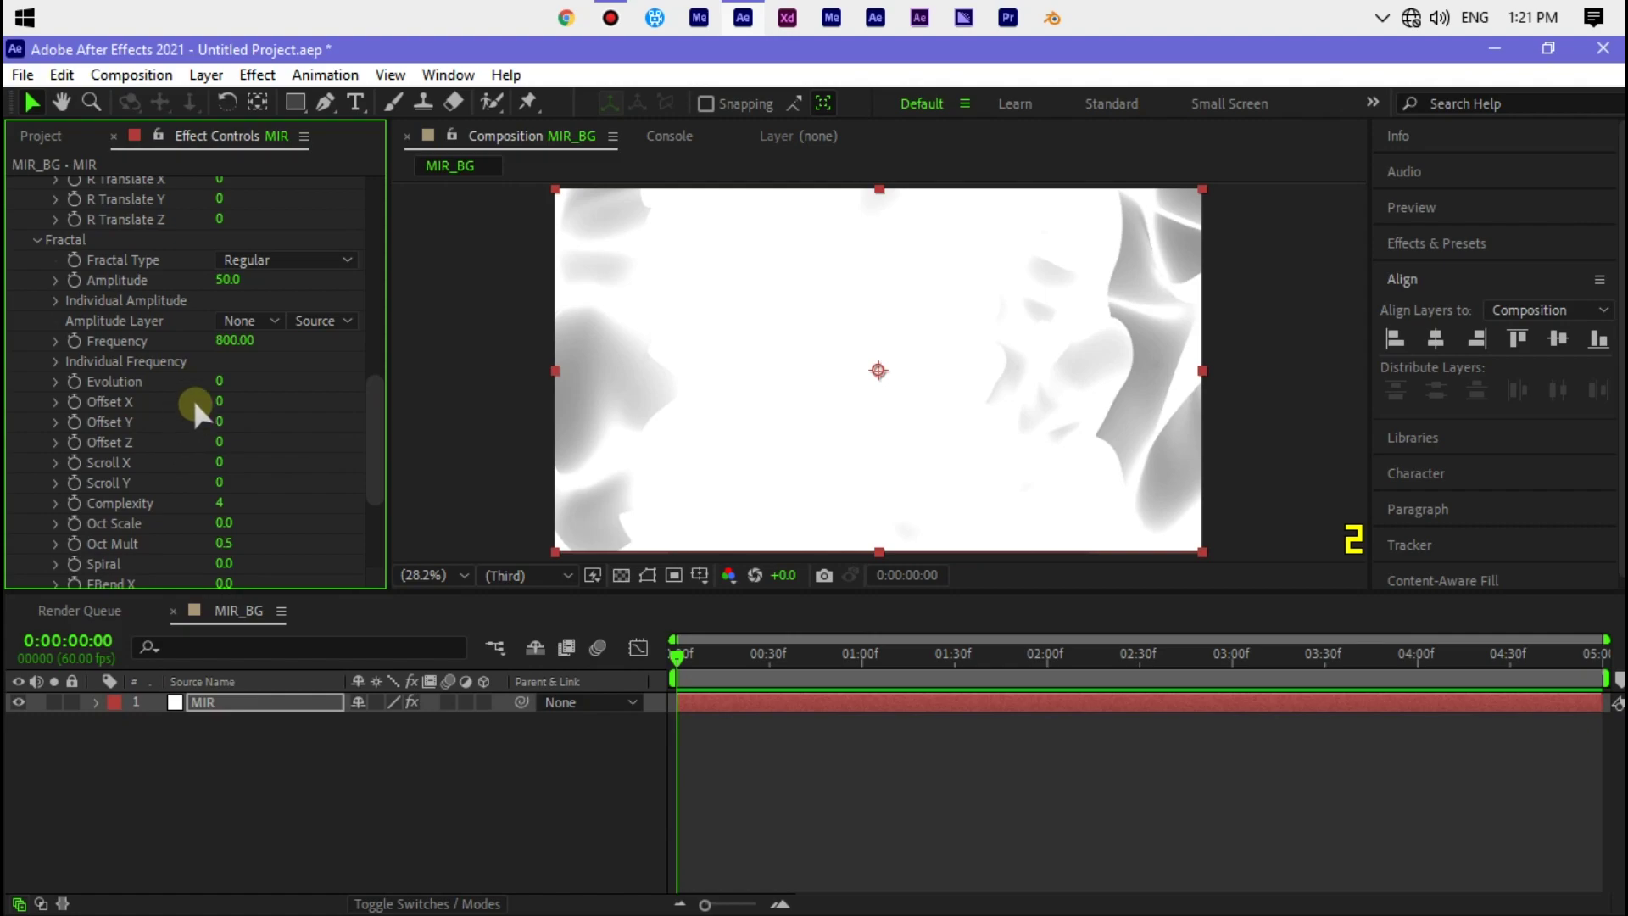
Set the Fractal Frequency to 200 and Amplitude to 195
left_click(233, 343)
type("200")
key("Return")
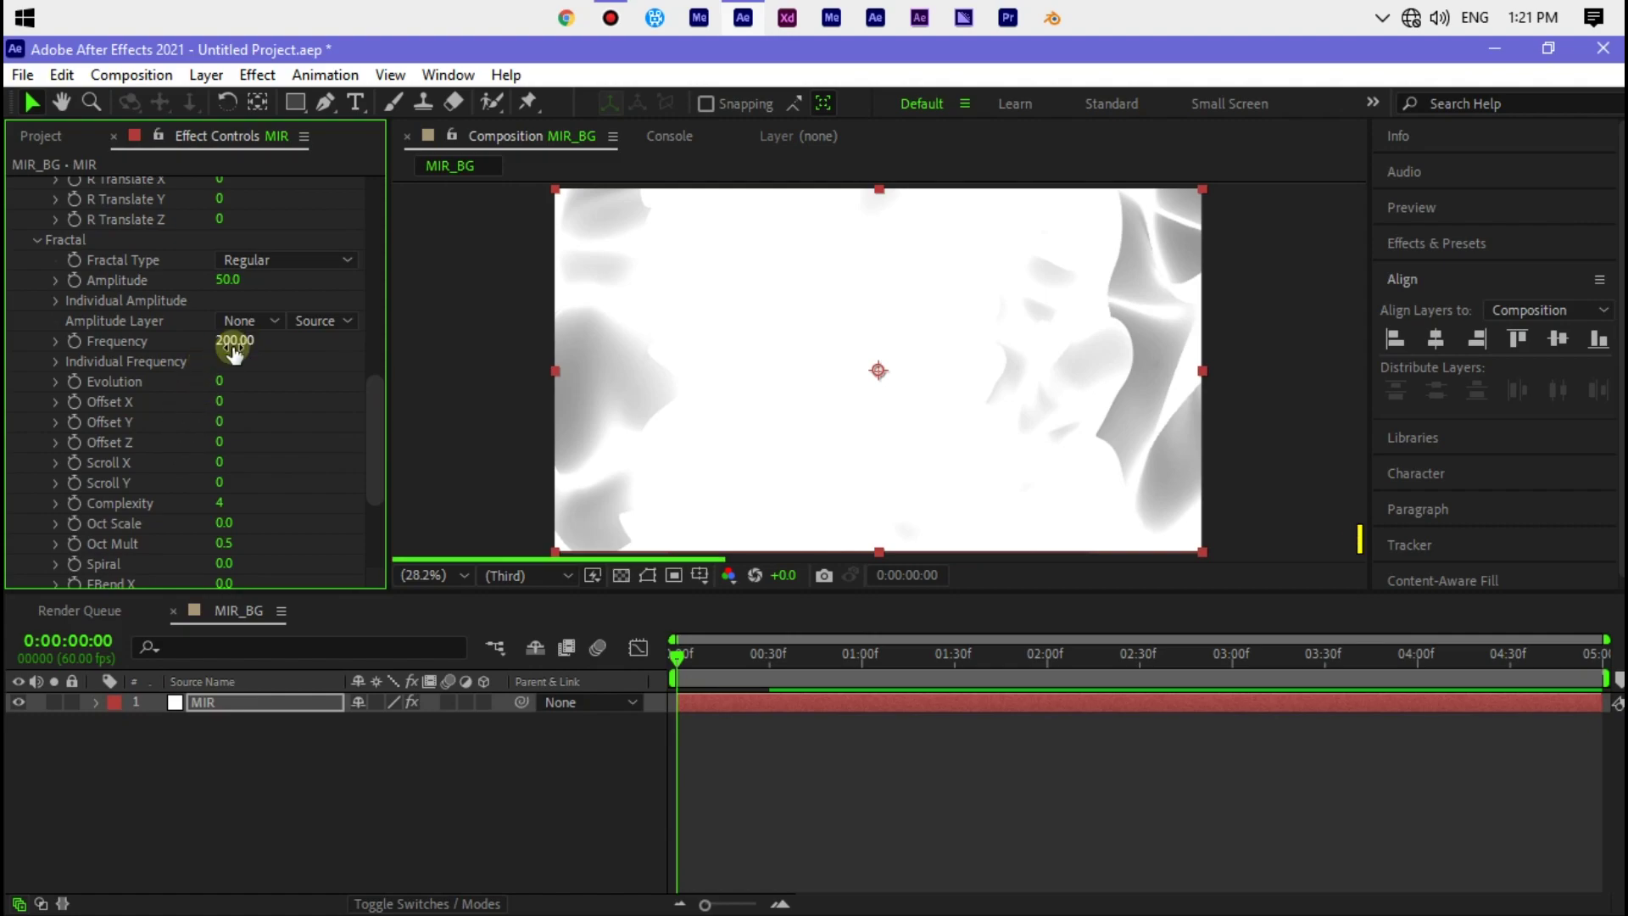
left_click(229, 280)
type("195")
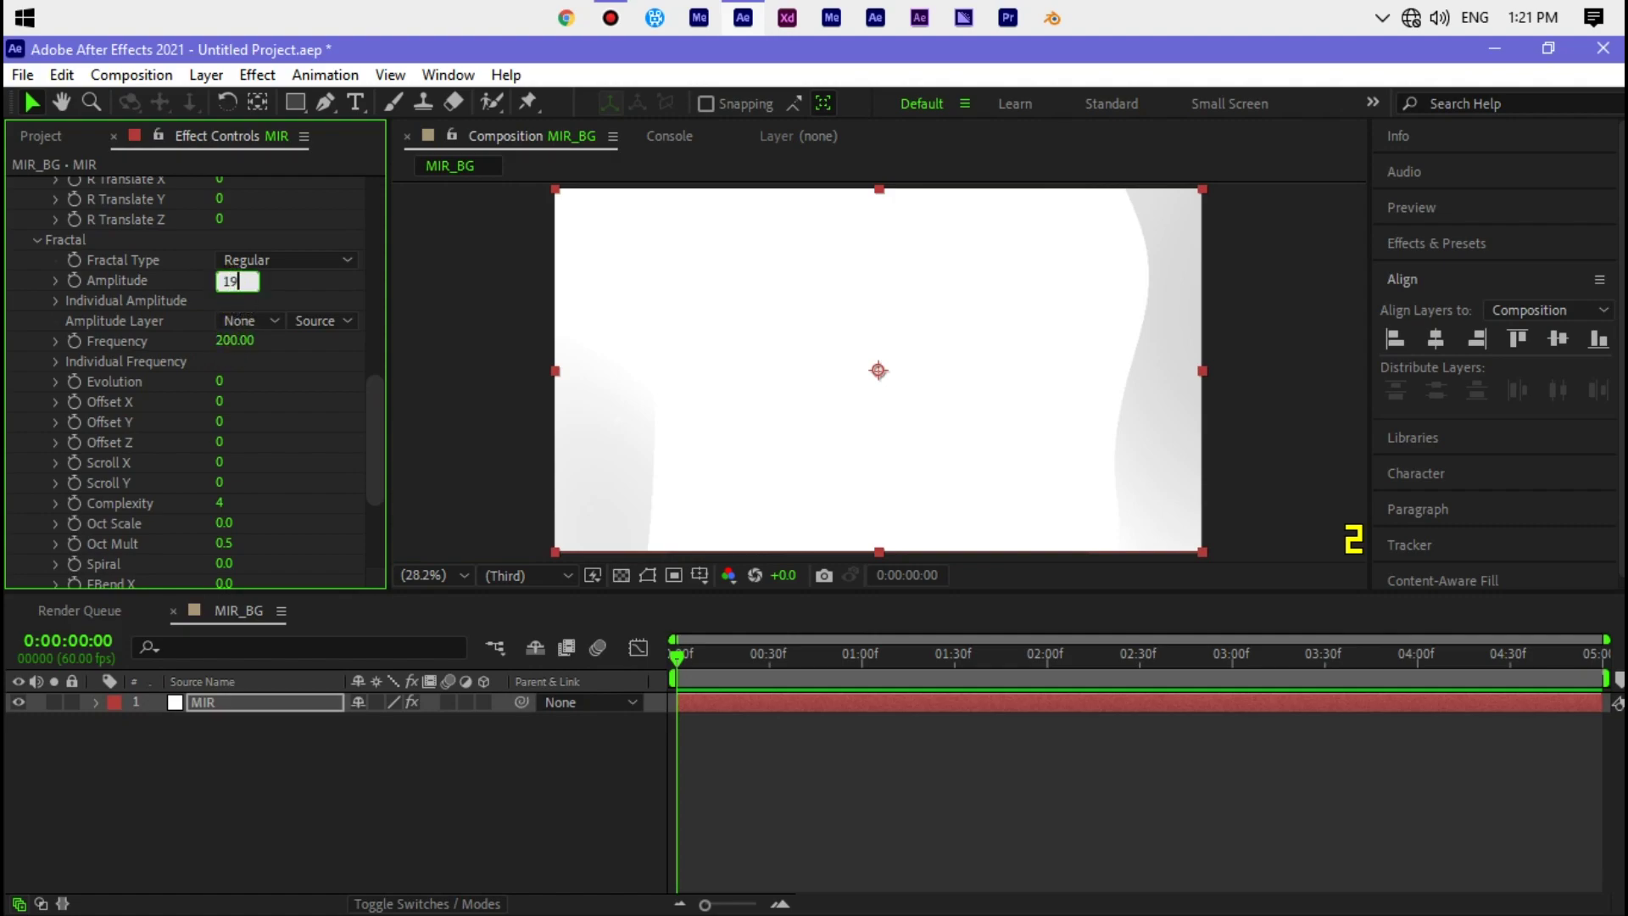
key("Return")
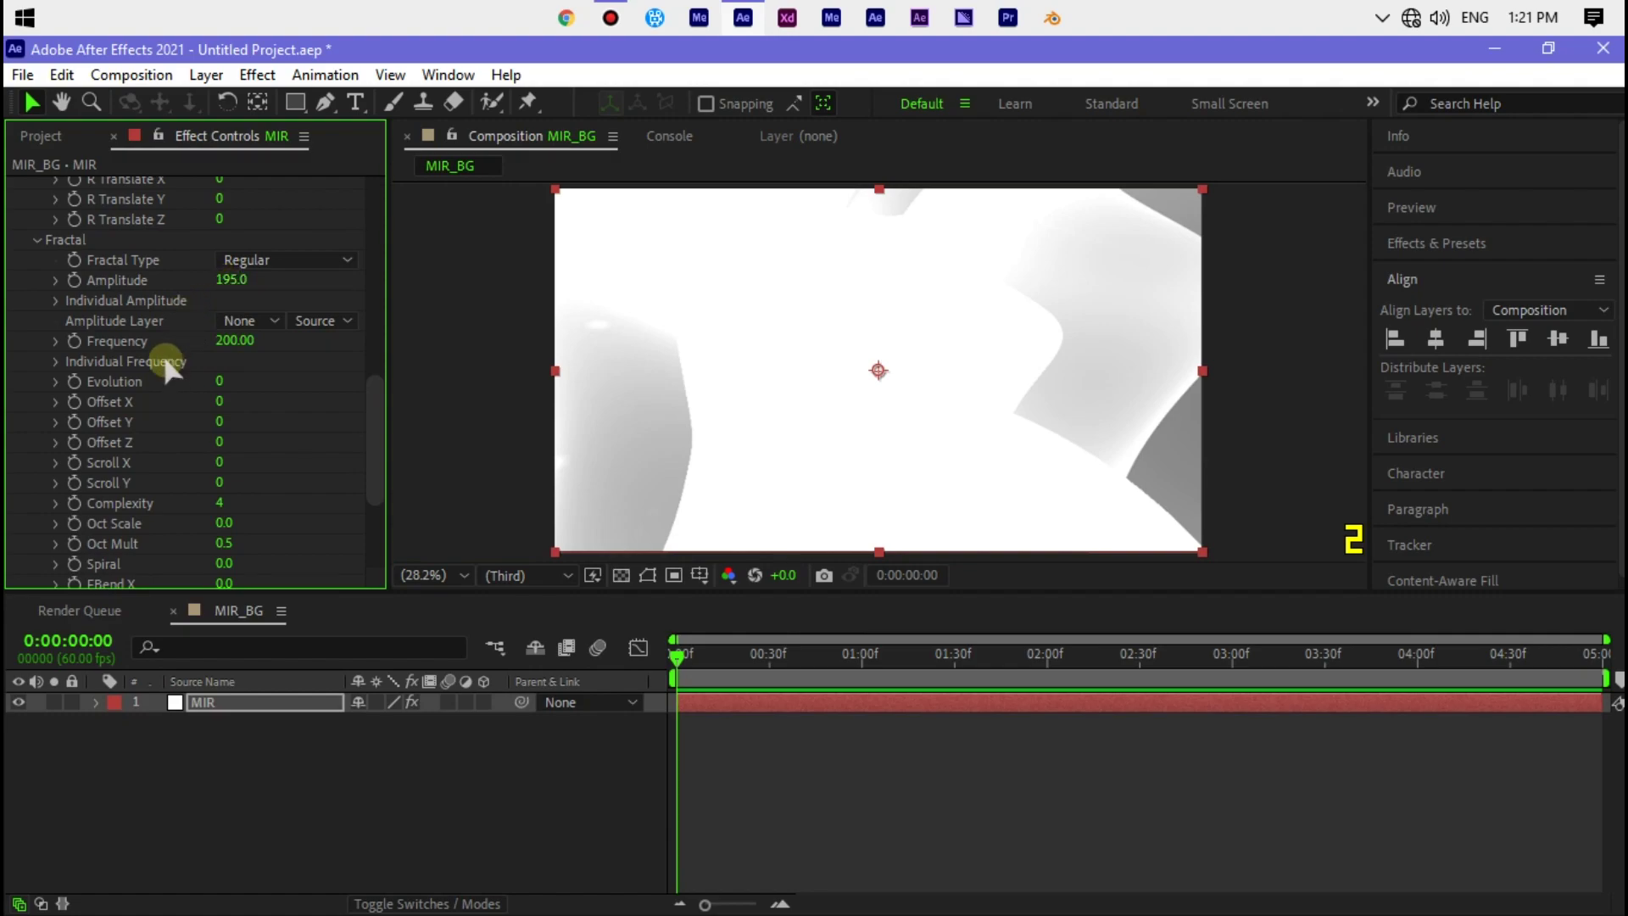
scroll(161, 363, "down", 1)
scroll(160, 362, "down", 2)
Set Mir 3's Shader Normal Effect to 100
scroll(156, 363, "down", 1)
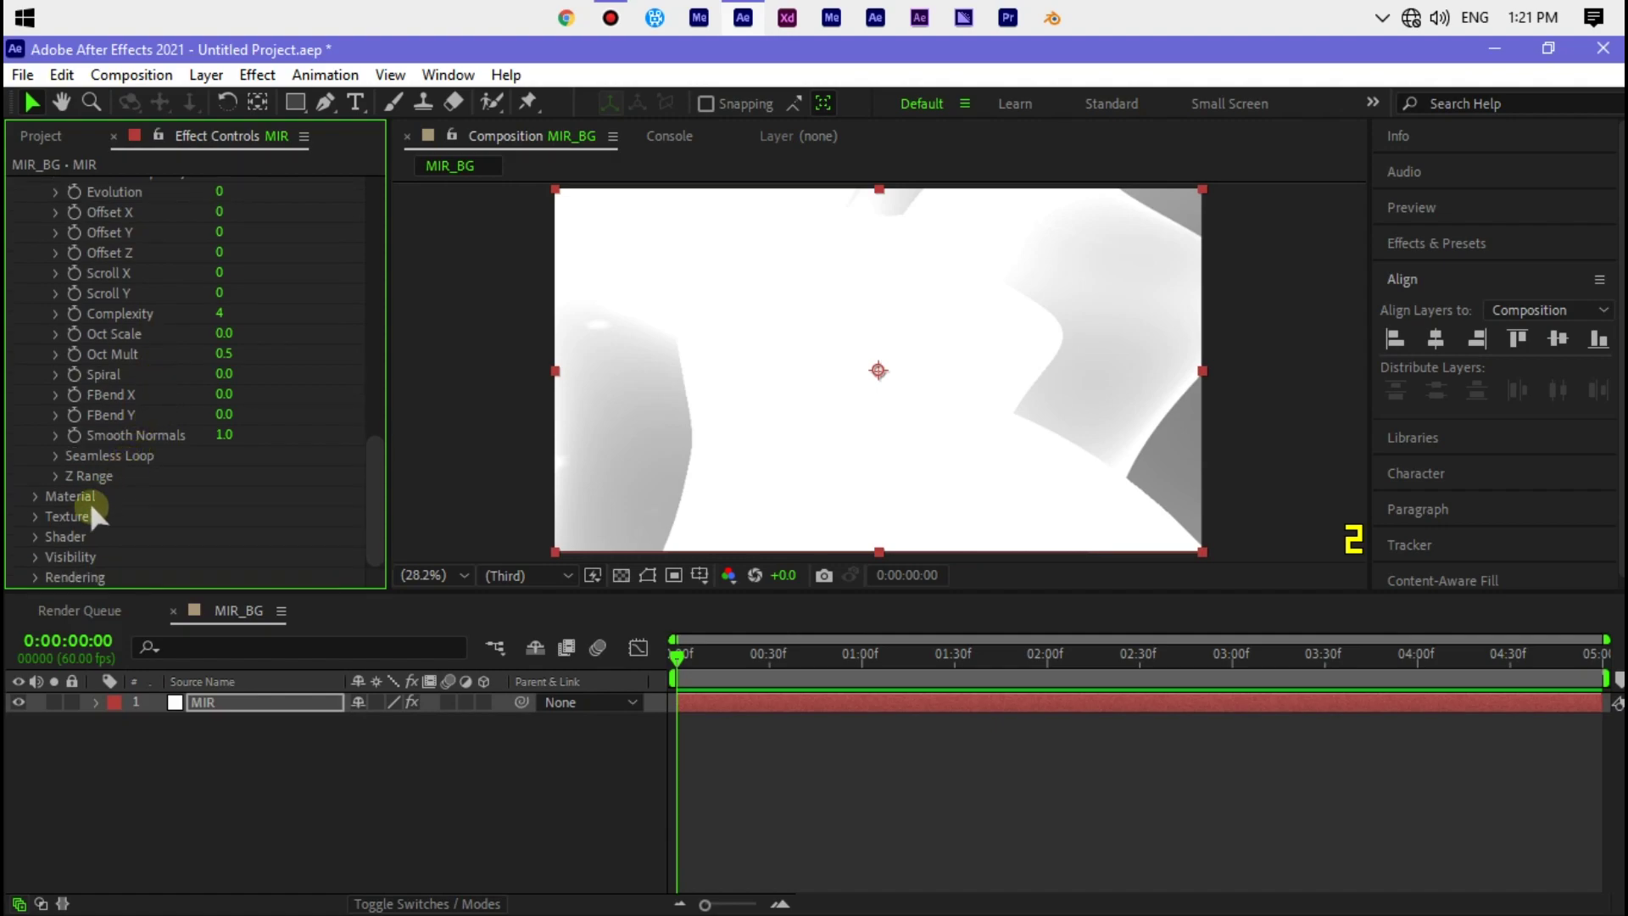
left_click(34, 536)
scroll(28, 528, "down", 5)
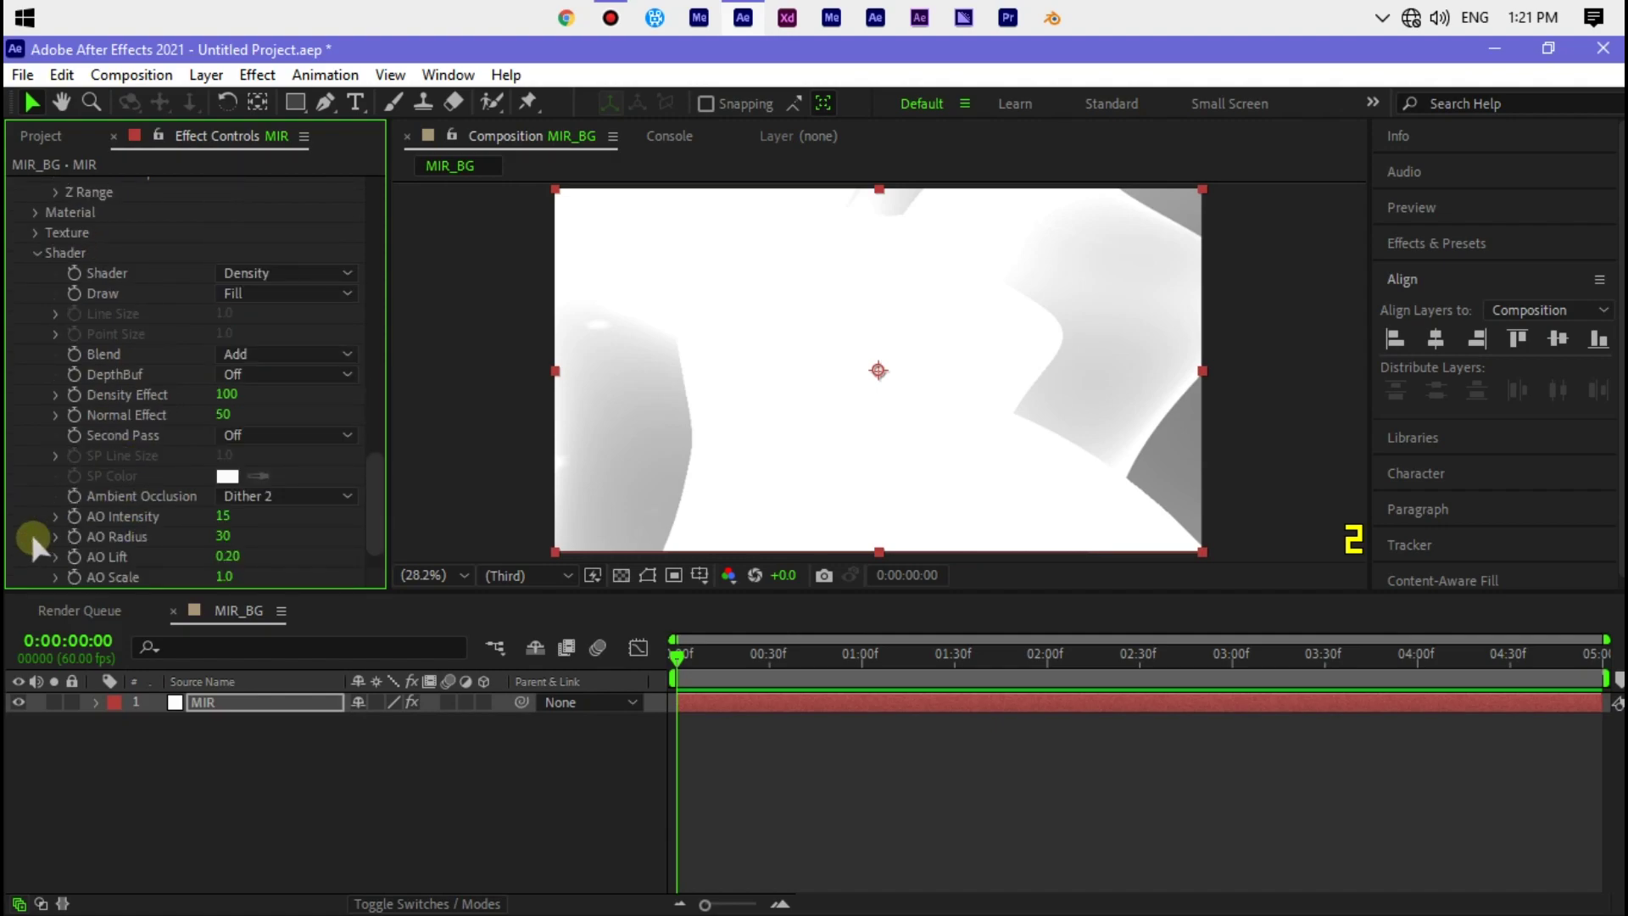
left_click(225, 414)
type("100")
key("Return")
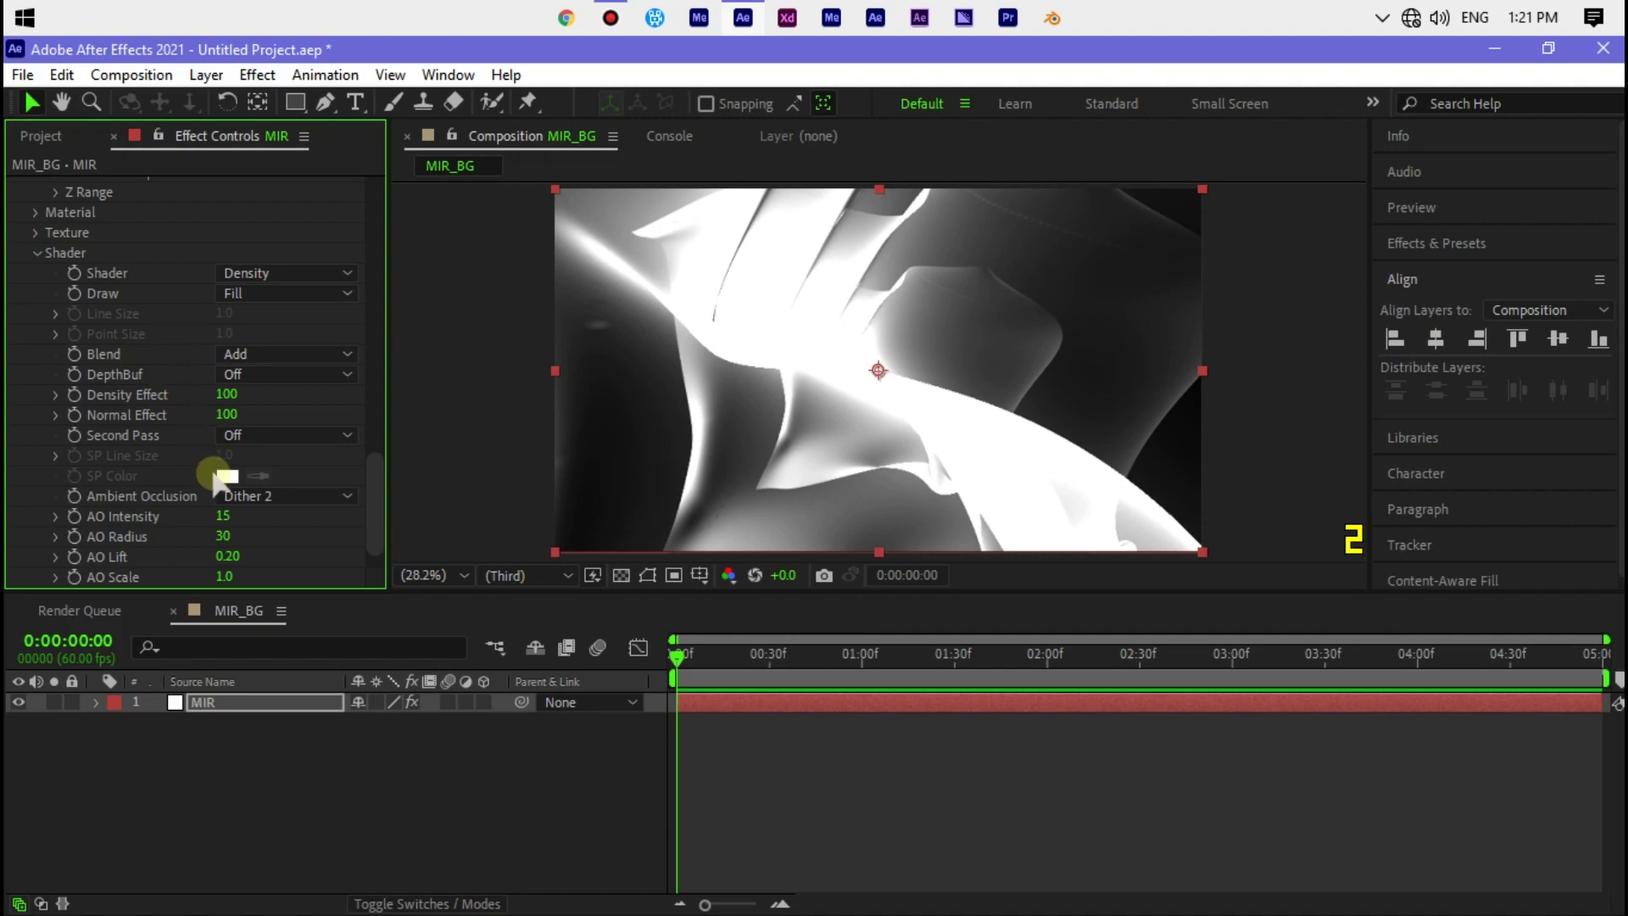
Add a new light to MIR_BG, keeping the default Spot Light 1 settings
right_click(298, 730)
mouse_move(424, 480)
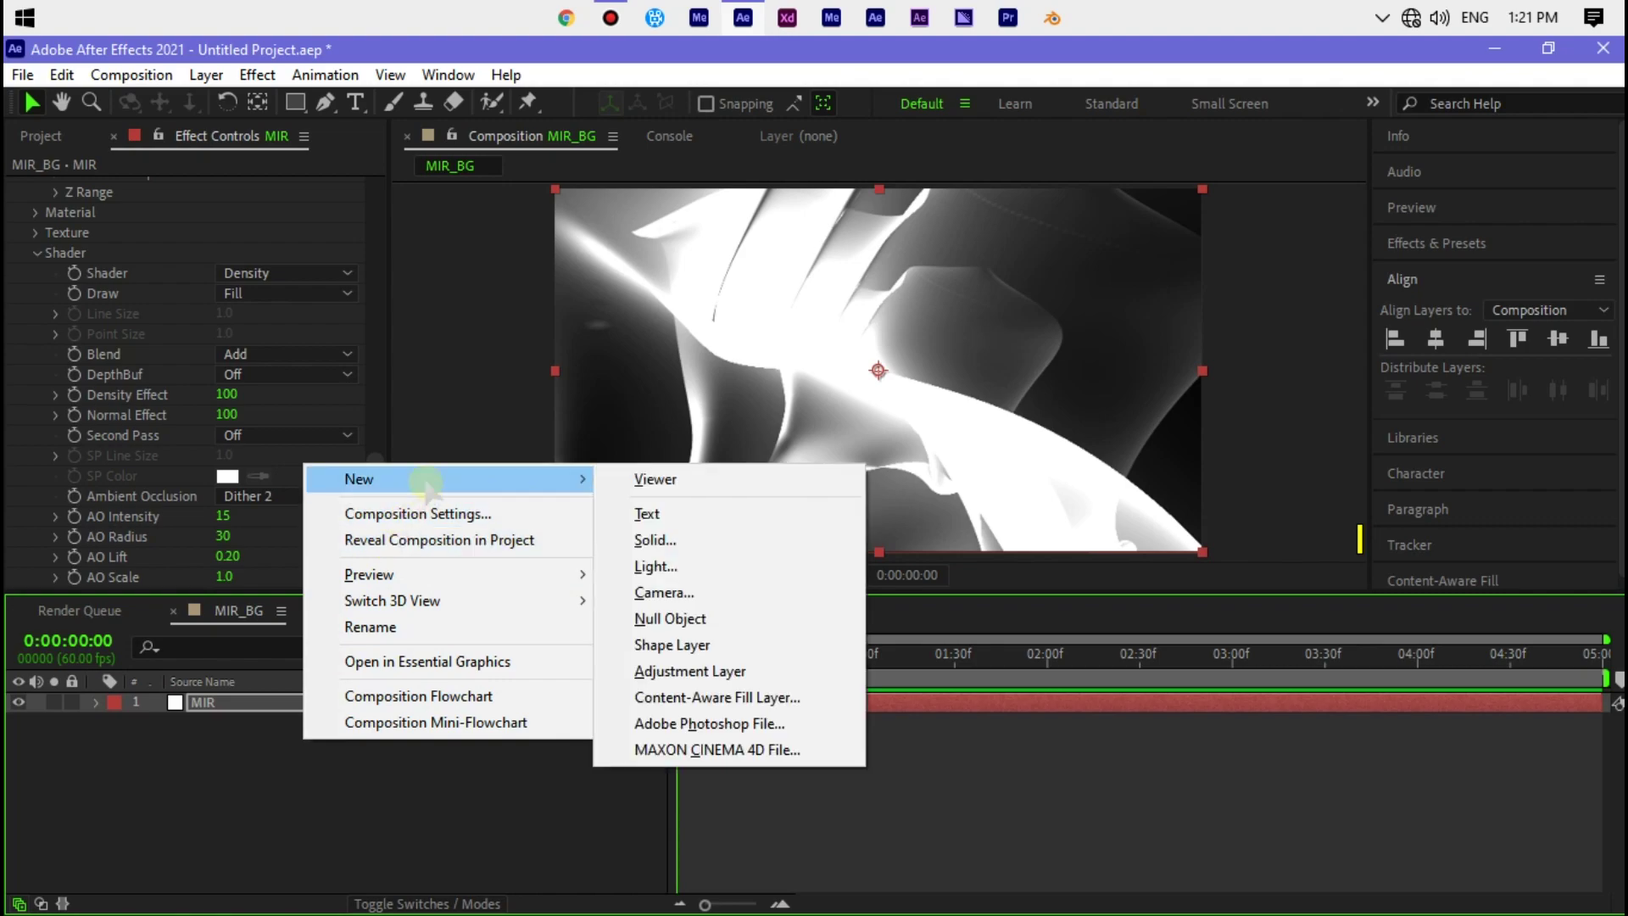
left_click(621, 566)
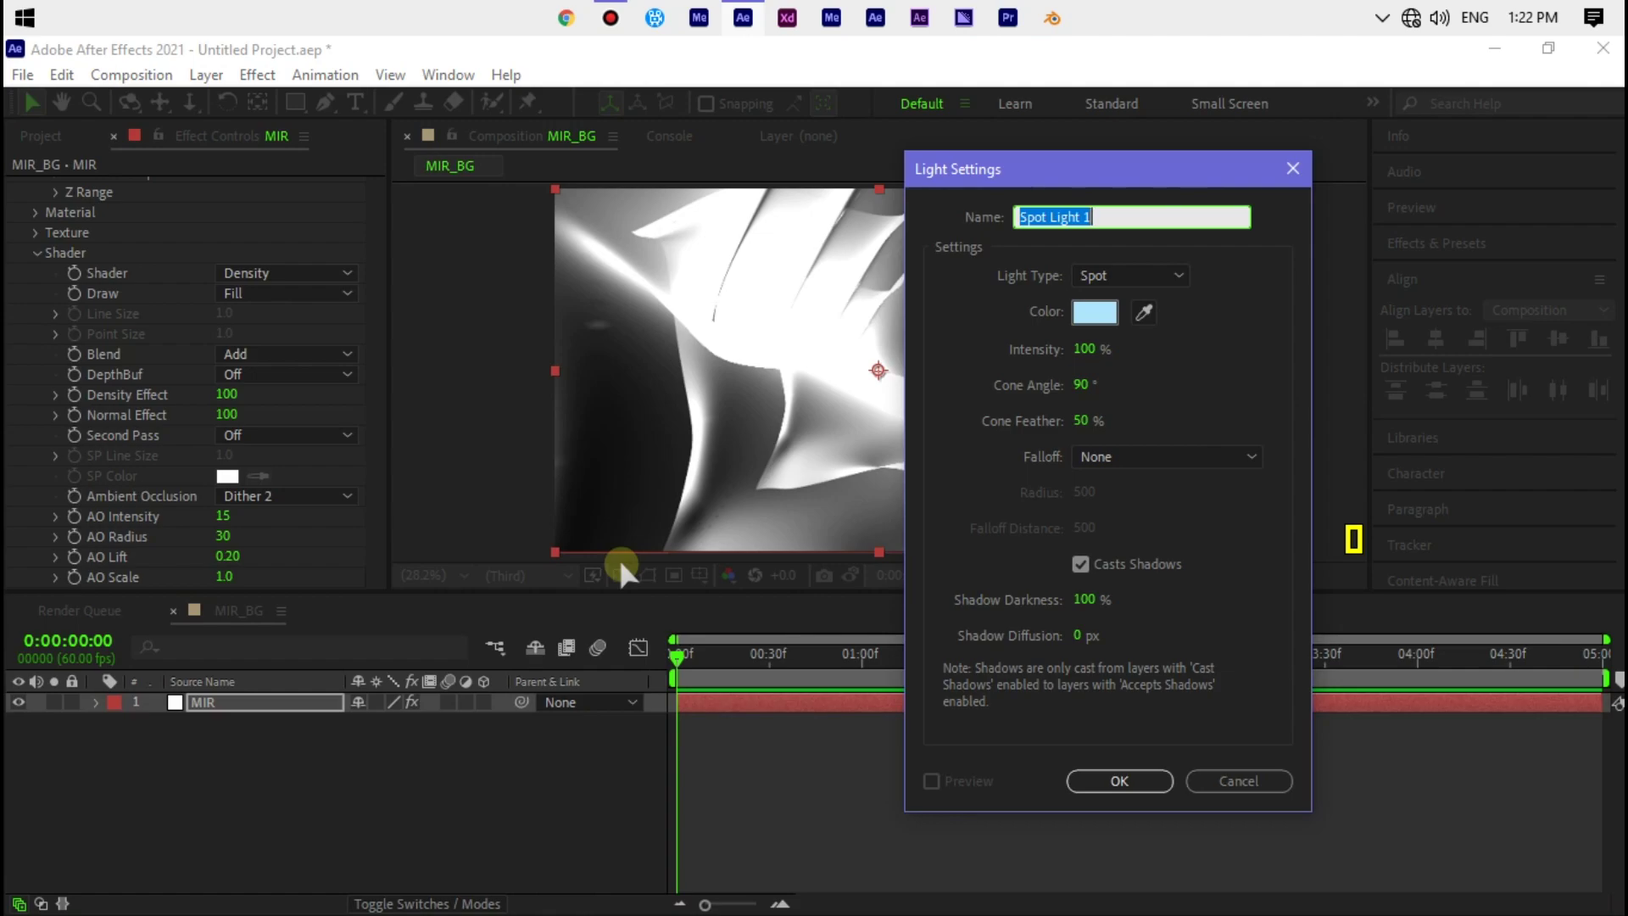
key("Return")
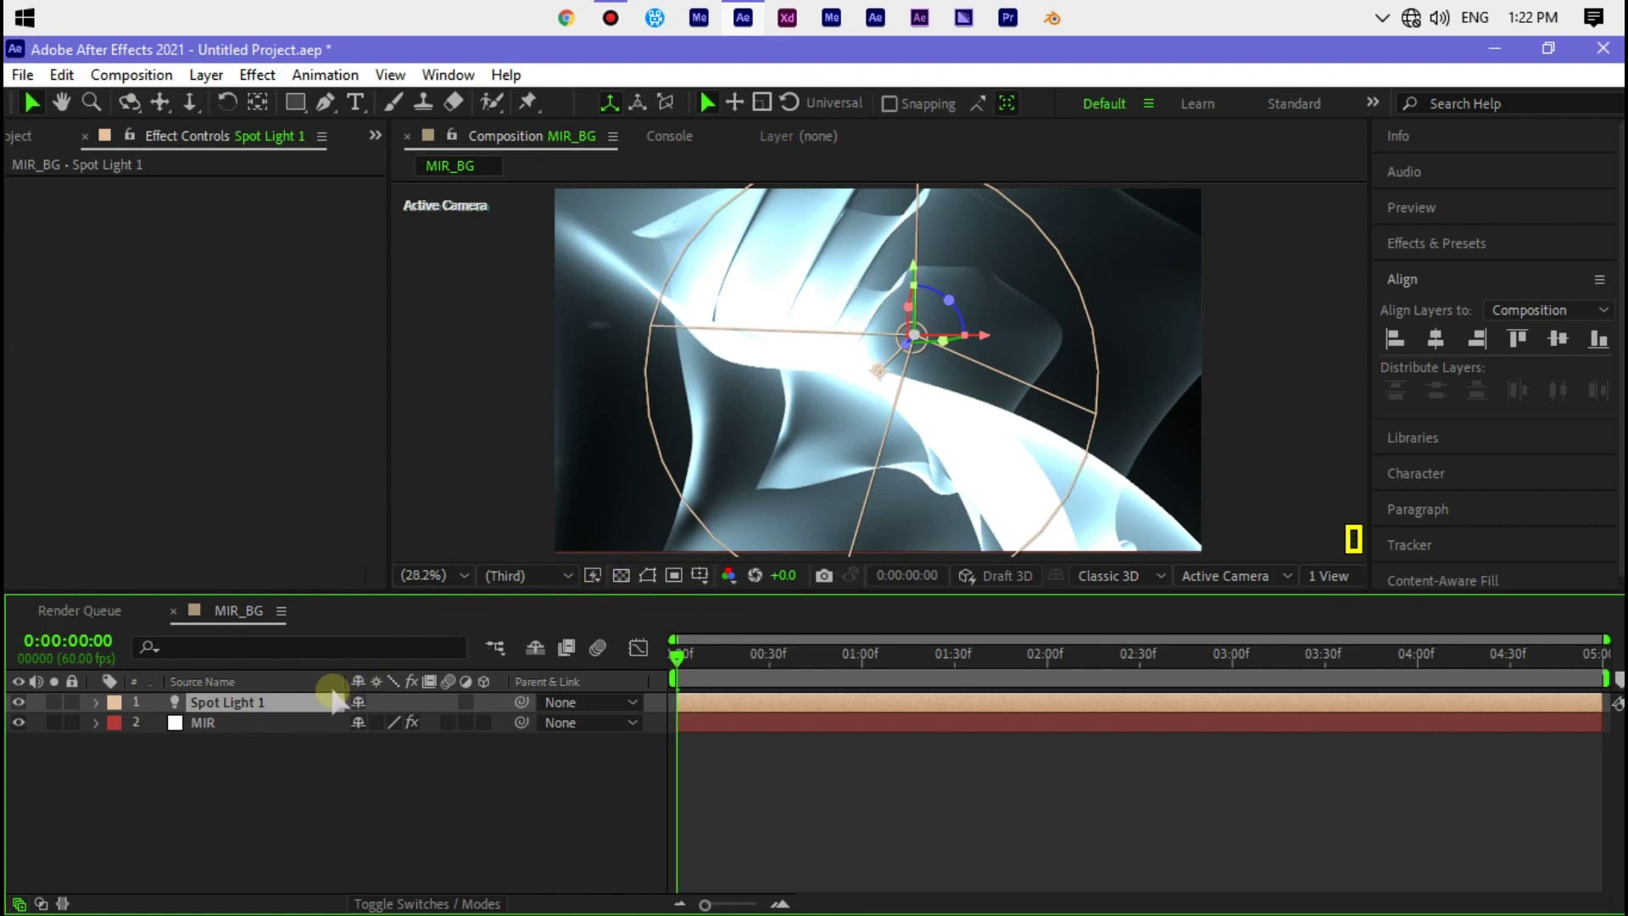
Set Spot Light 1's Intensity to 75%
key("a")
key("a")
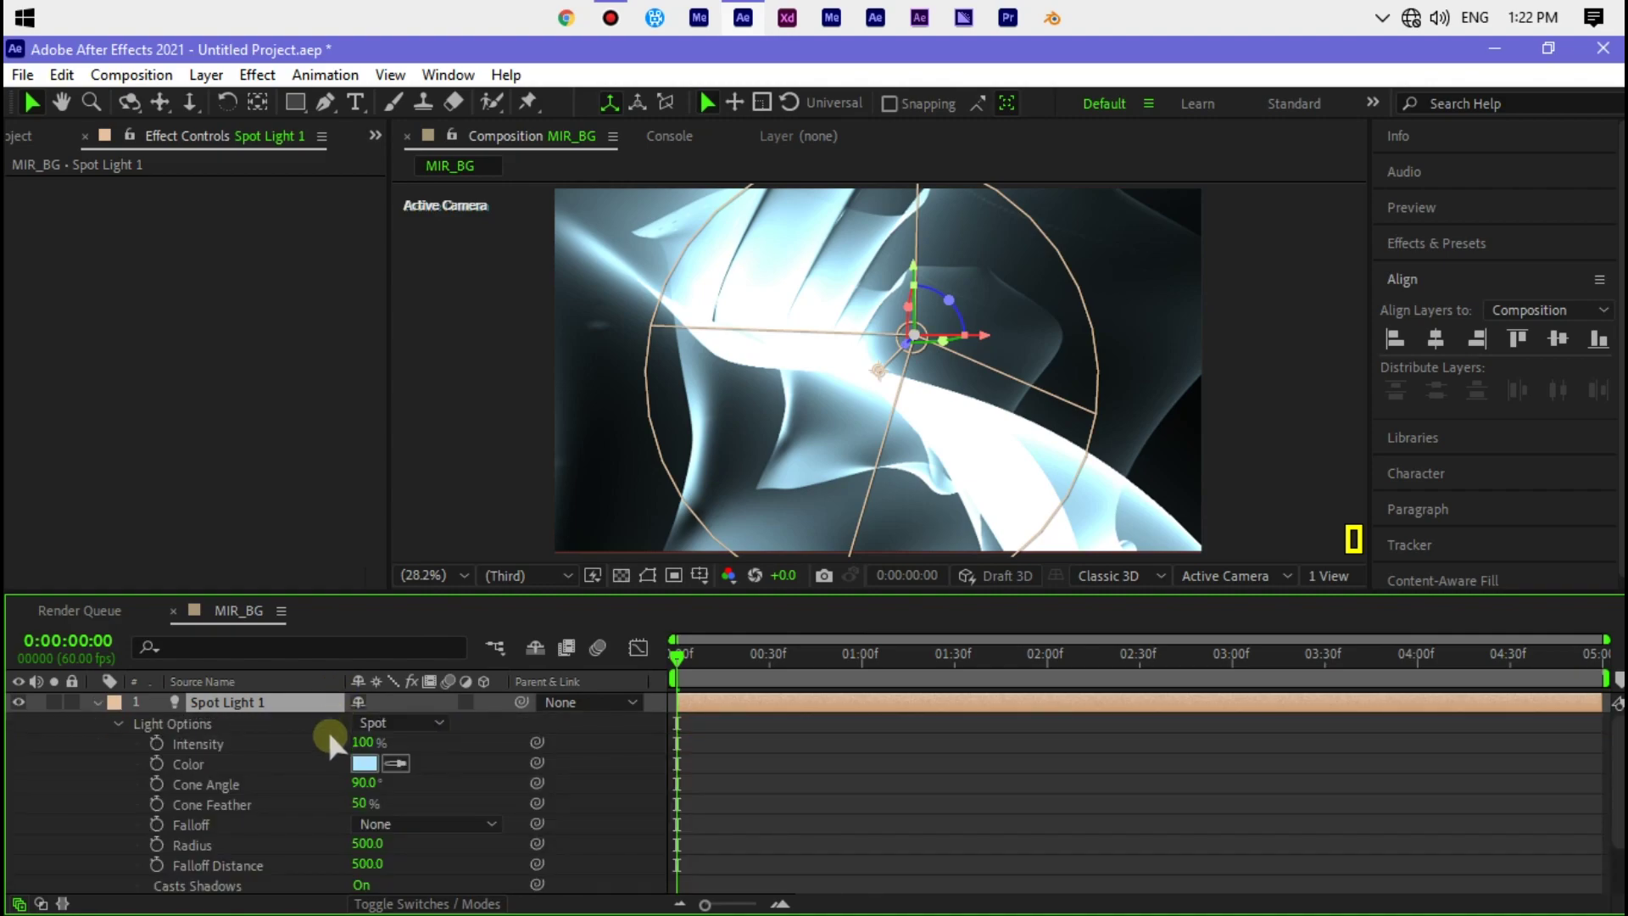
left_click(362, 744)
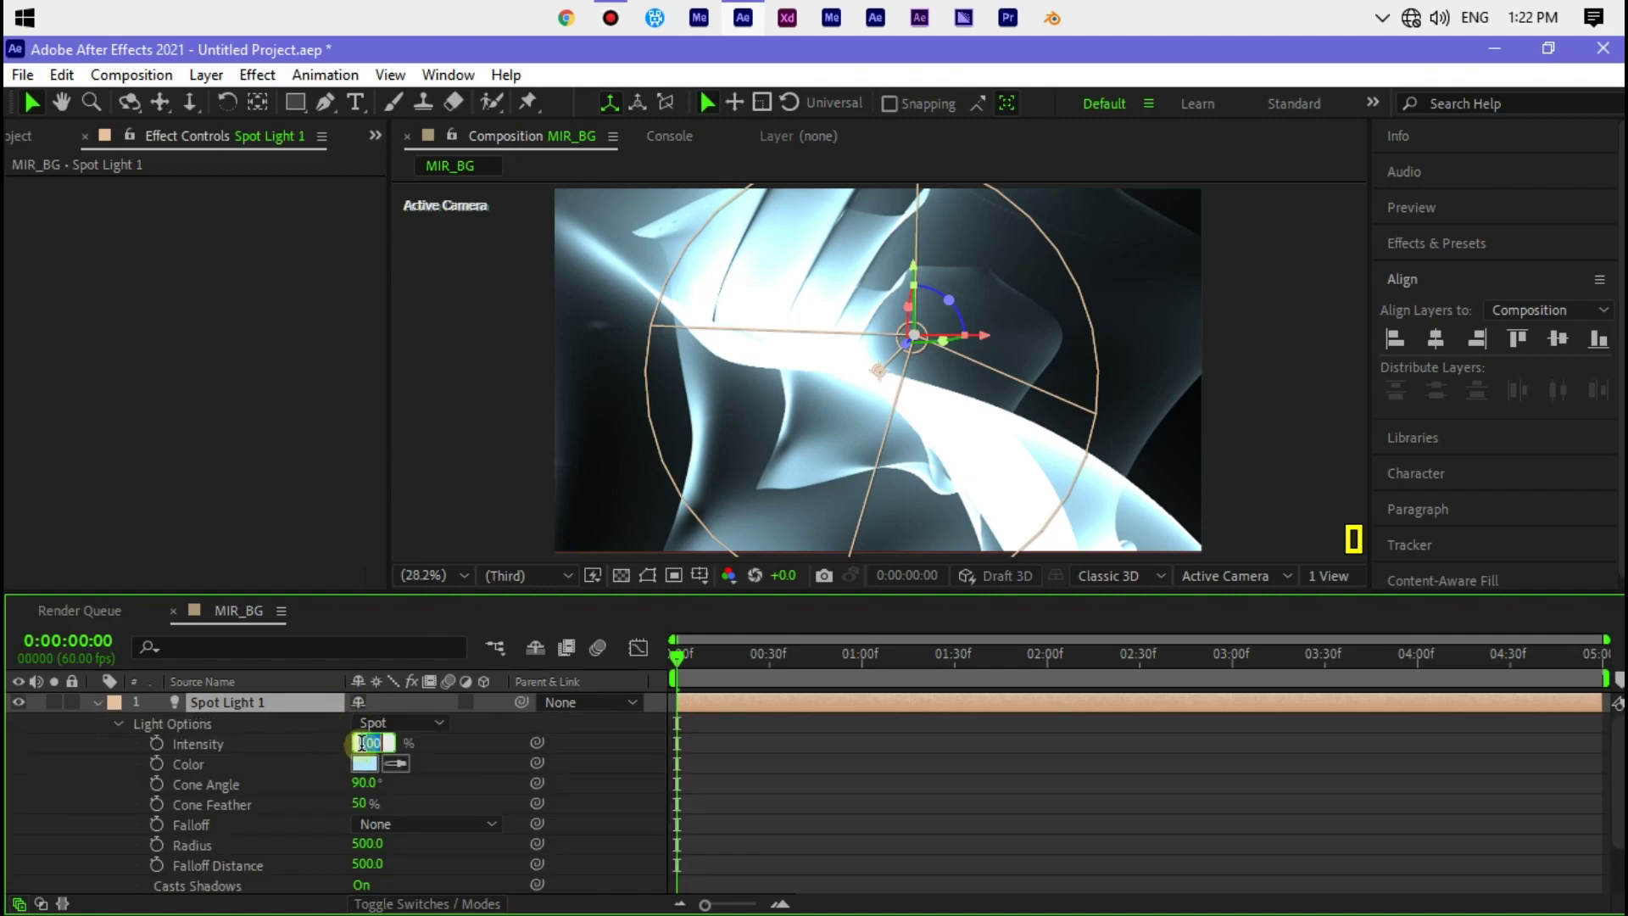
type("75")
key("Return")
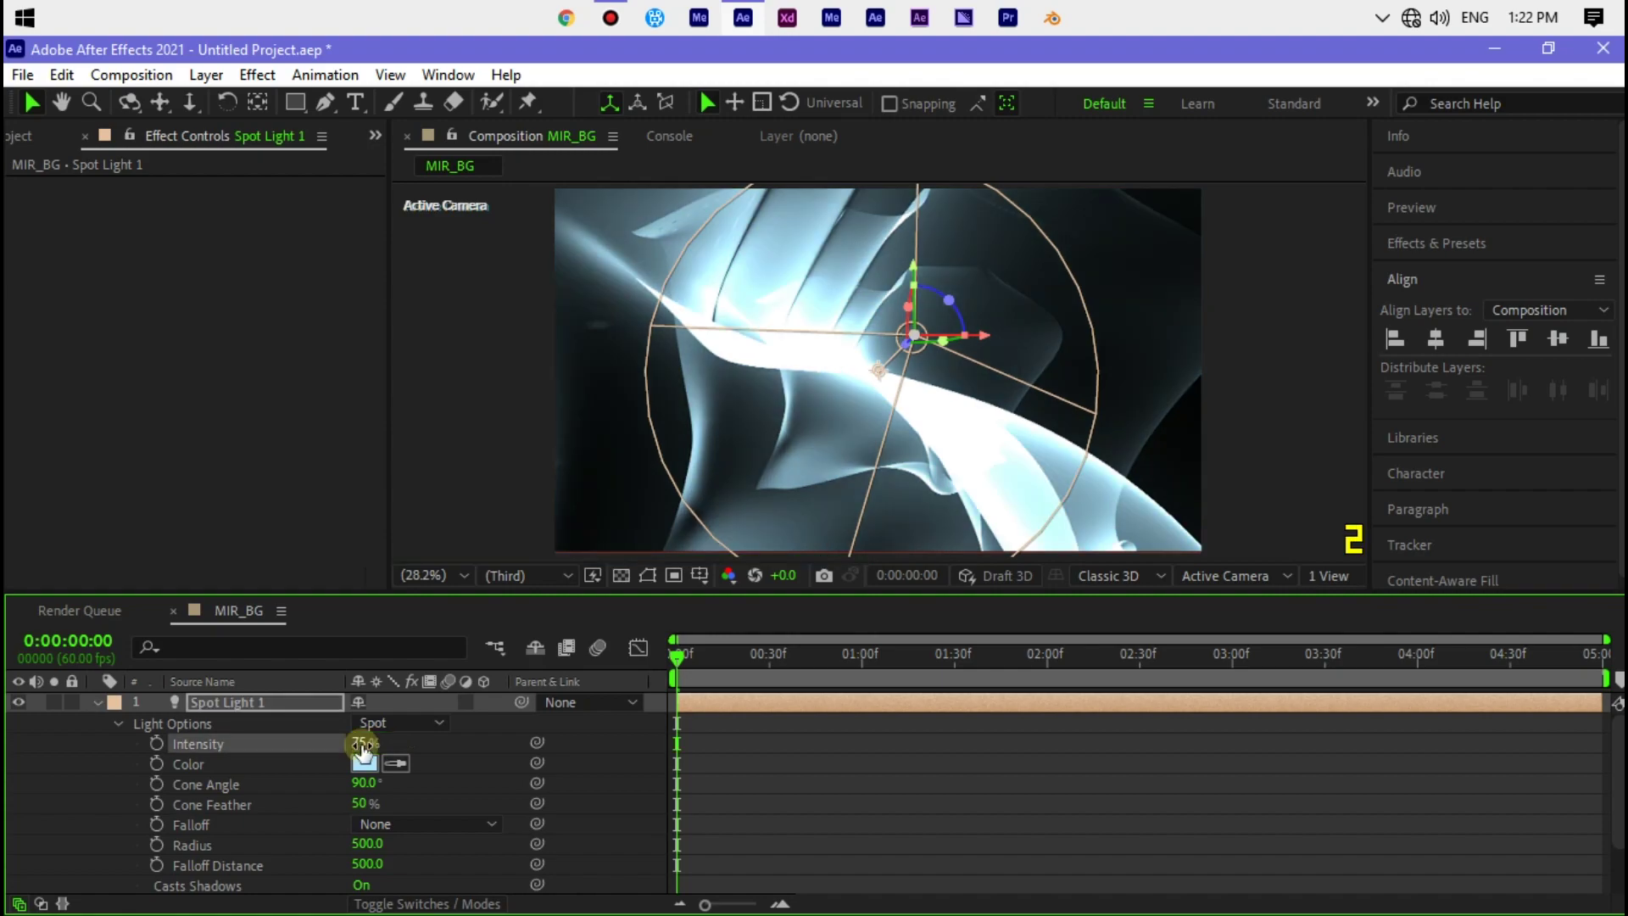
Change Spot Light 1's colour to a saturated deep blue
left_click(364, 761)
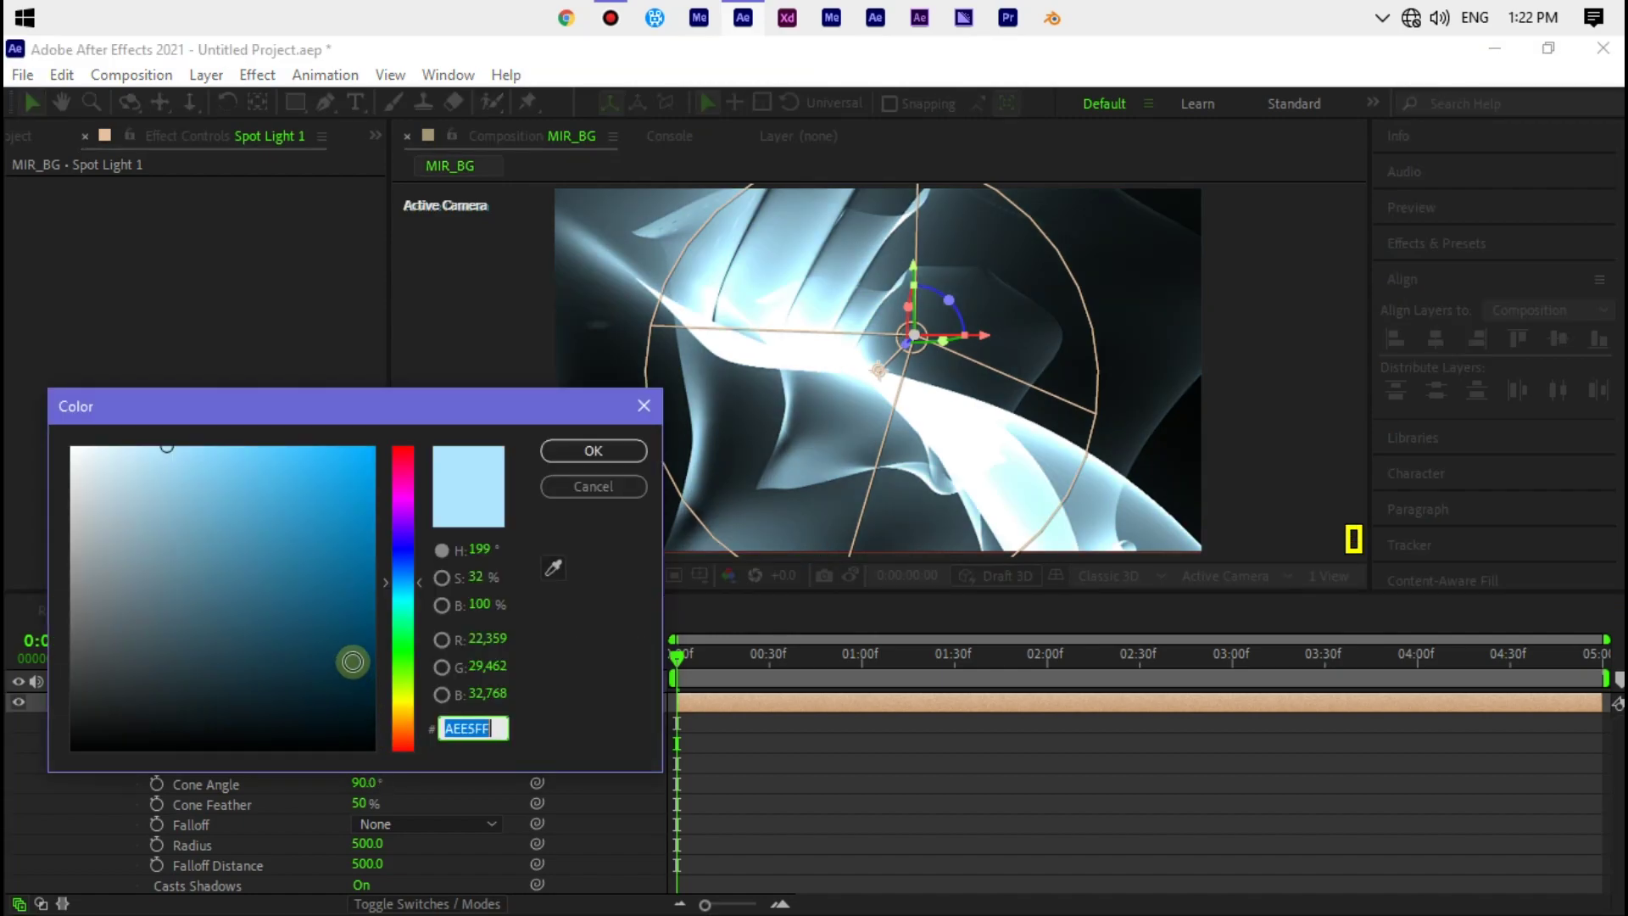
left_click(399, 573)
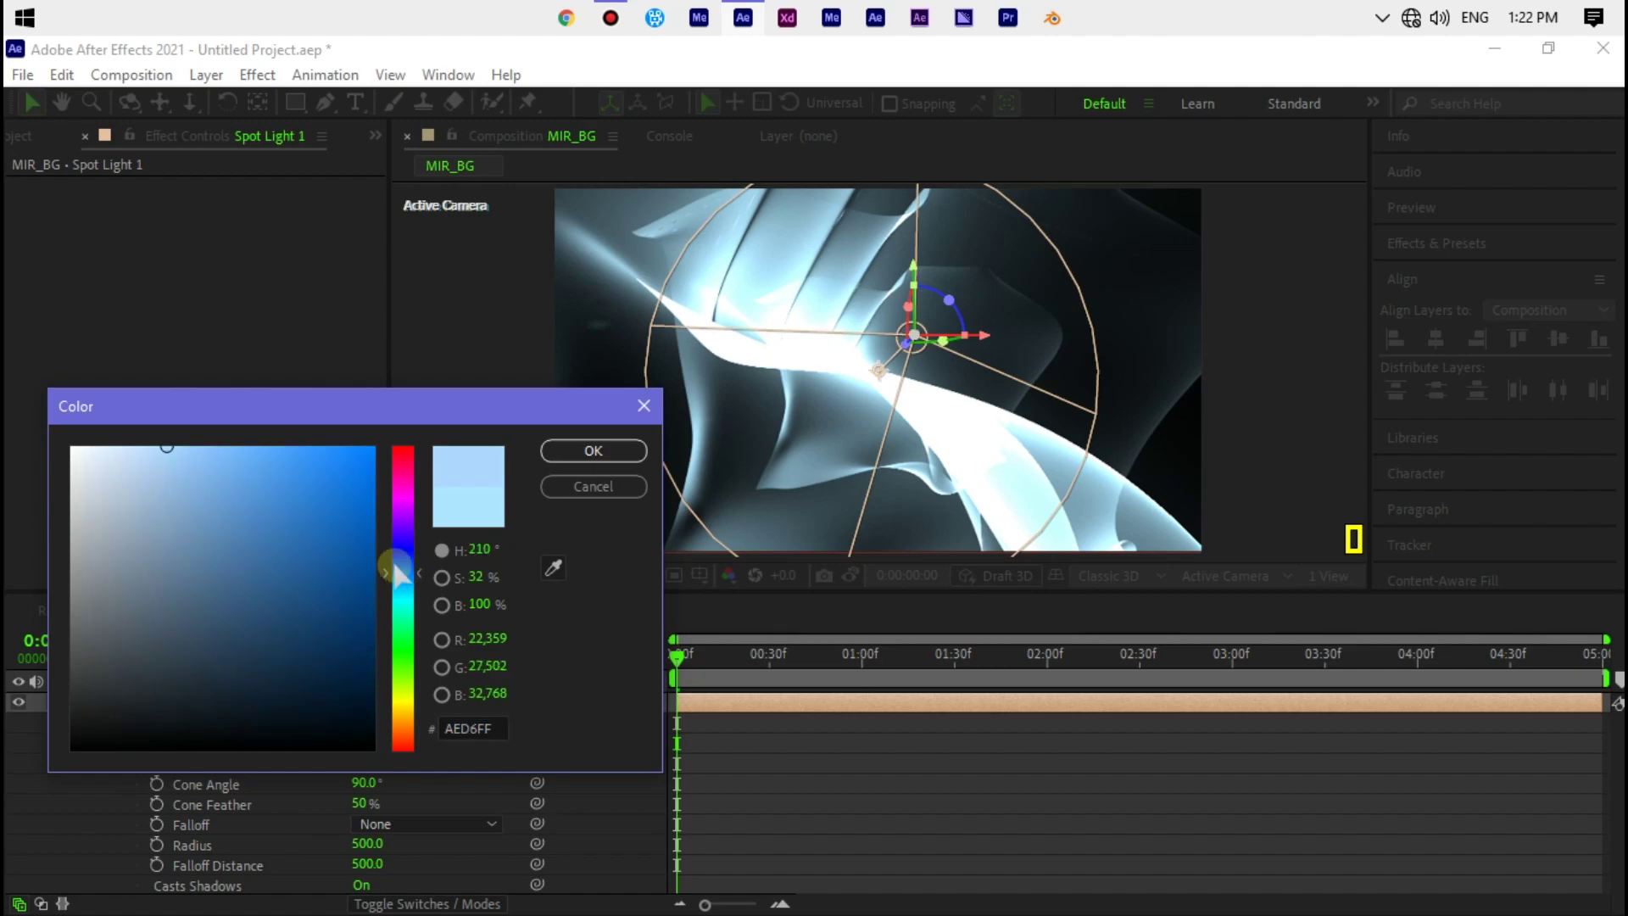
left_click(395, 554)
left_click(307, 480)
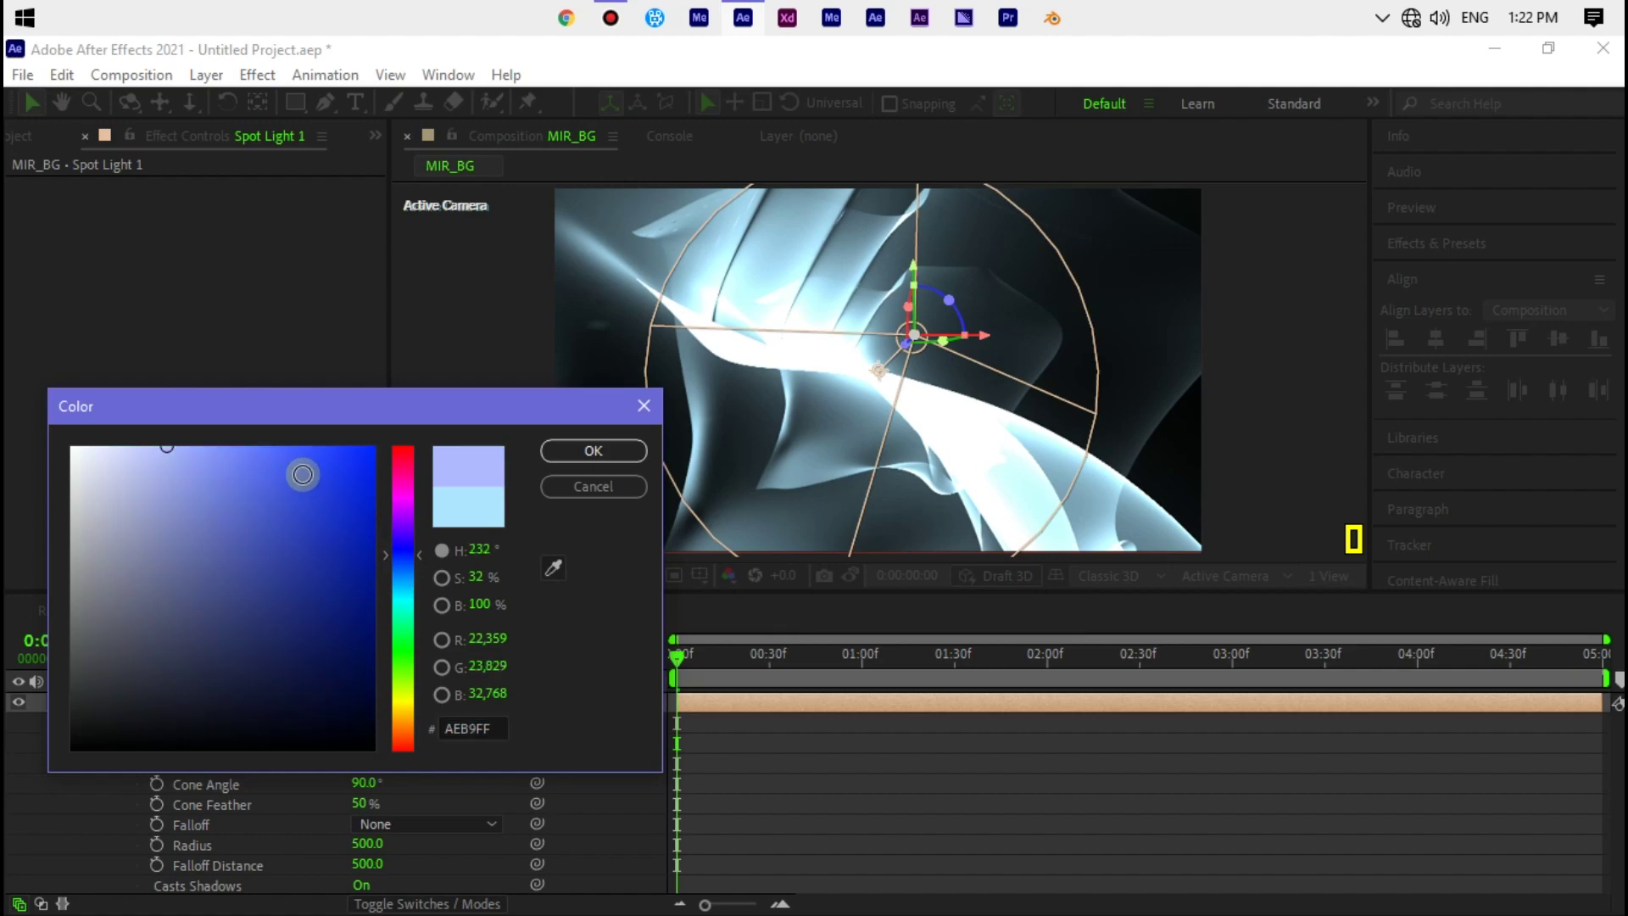
key("Return")
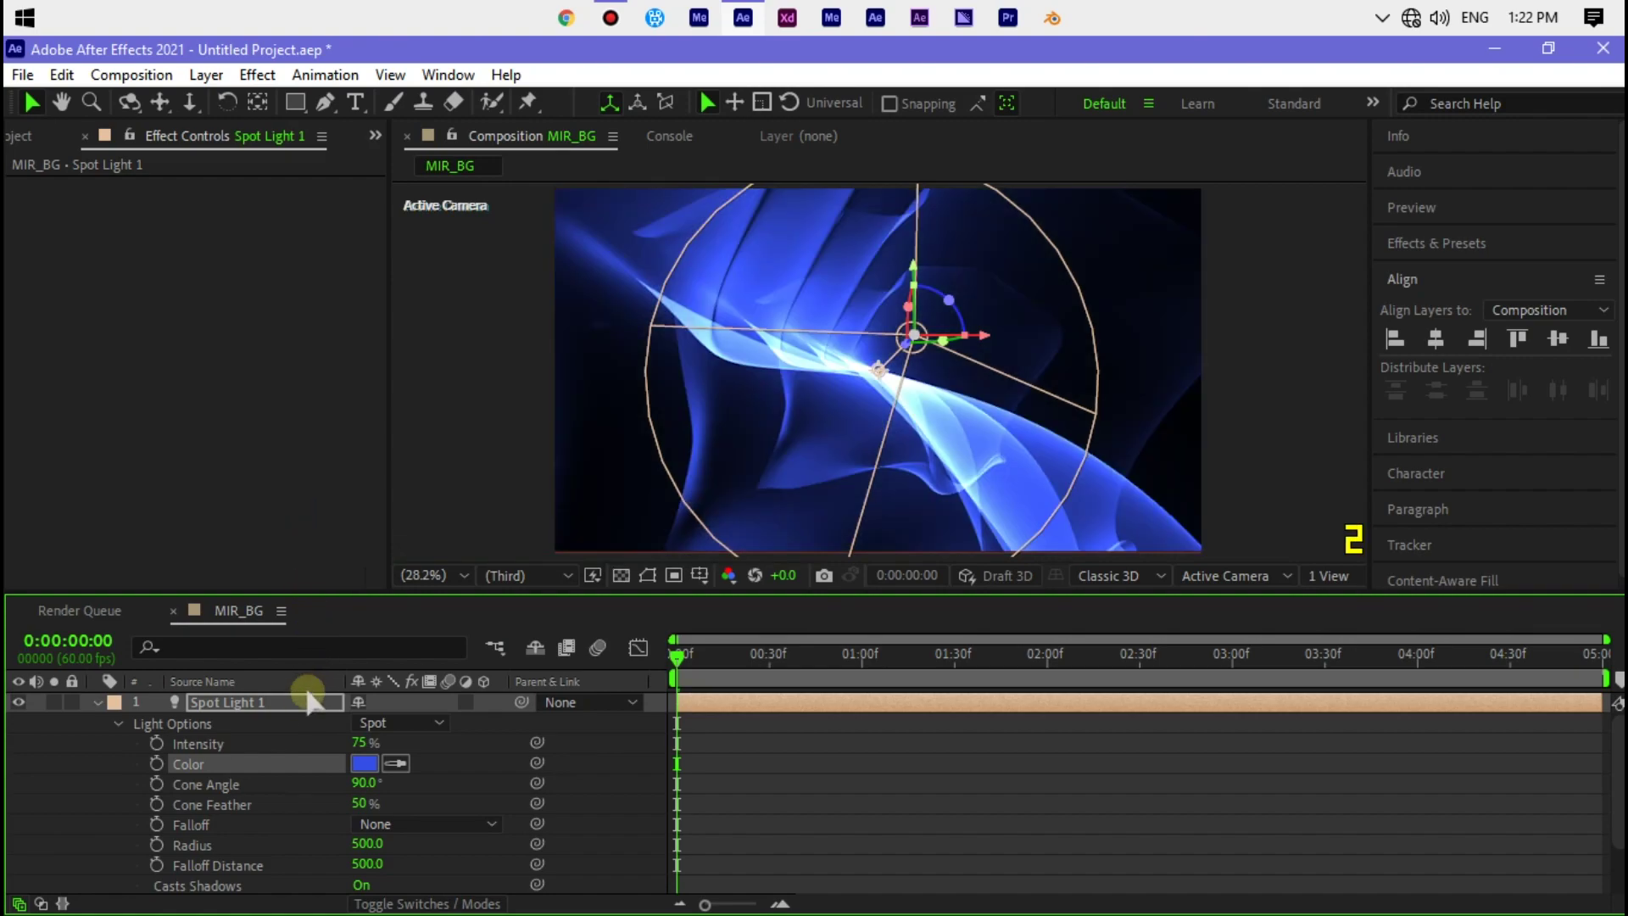
scroll(309, 699, "down", 3)
On the MIR layer, give Mir 3's Offset X the expression time*50 and preview the drift
left_click(299, 882)
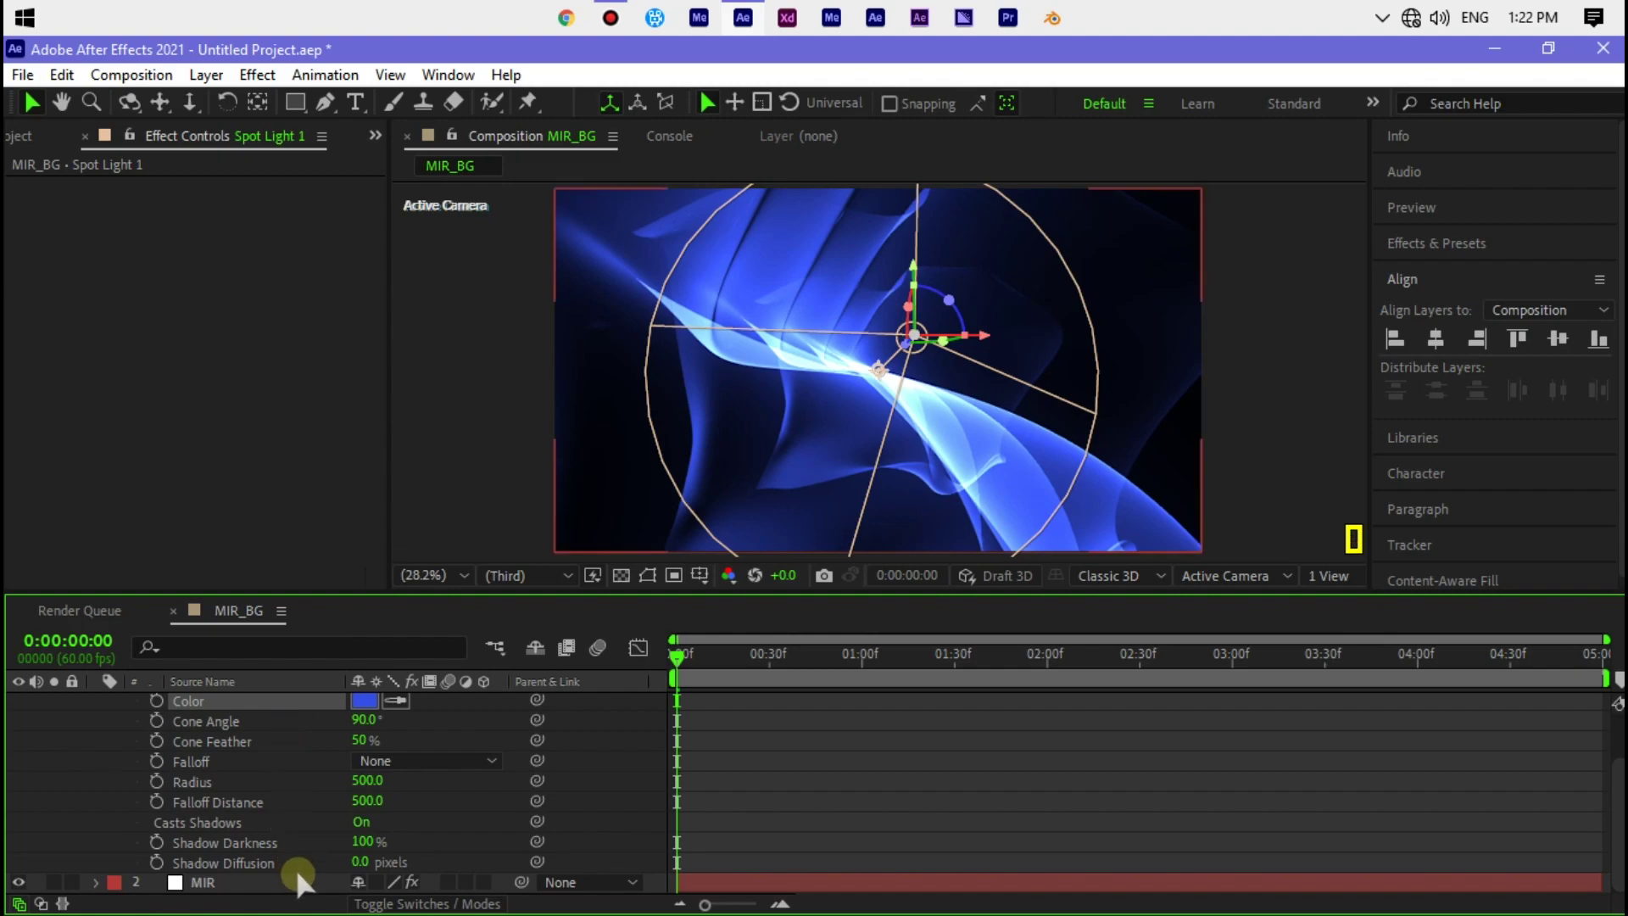
left_click(299, 882)
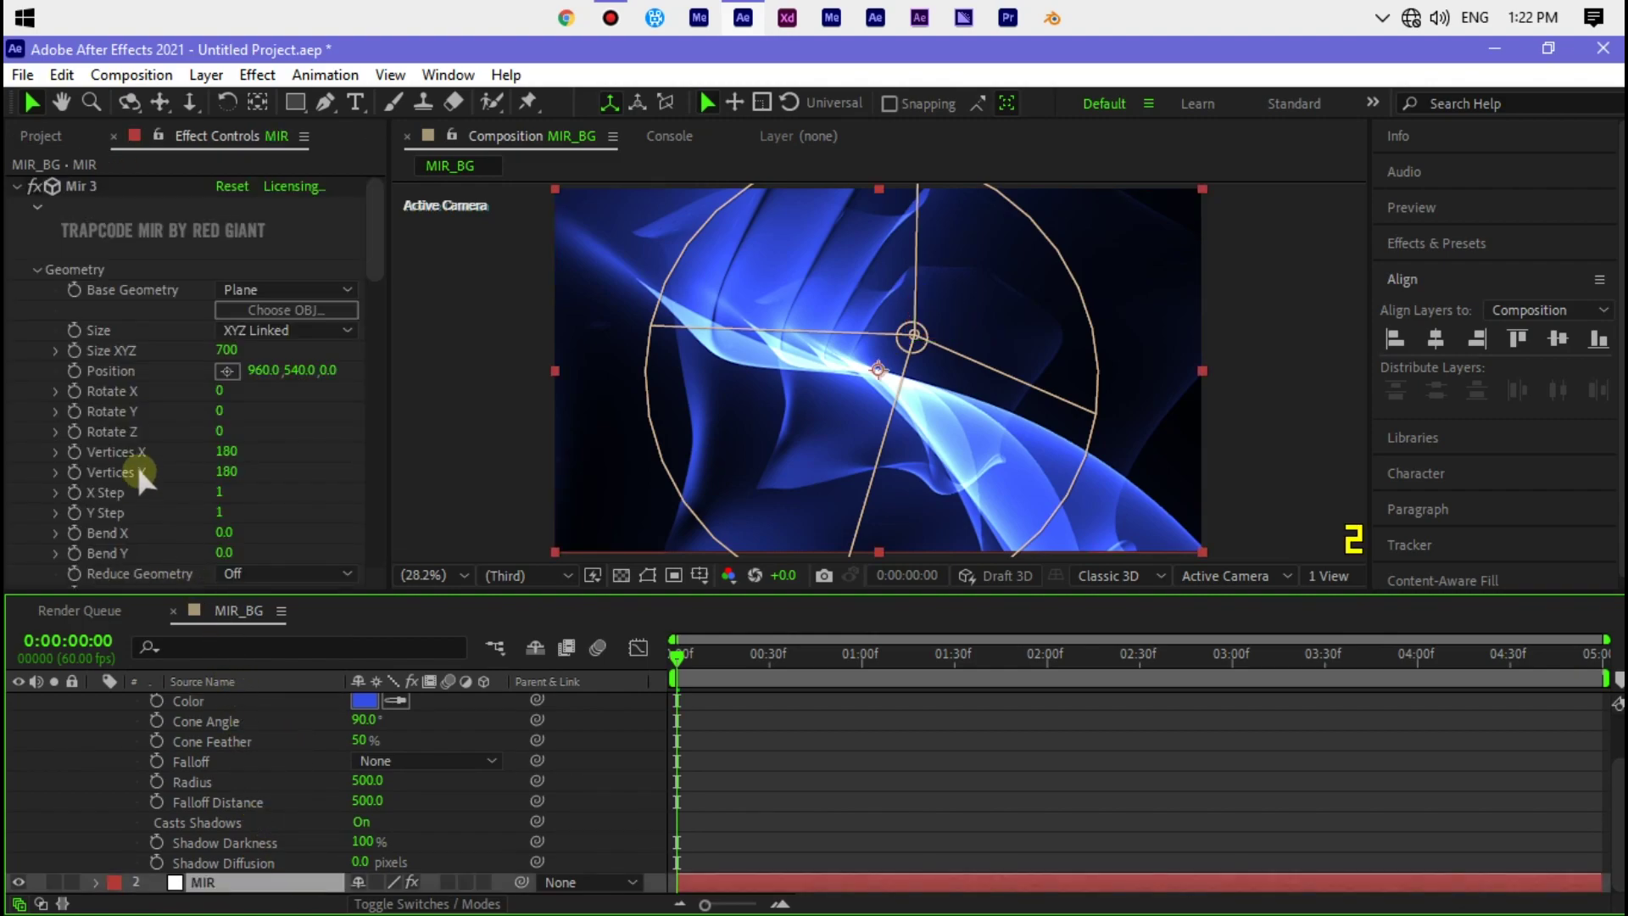
scroll(142, 477, "down", 3)
scroll(140, 468, "down", 3)
scroll(138, 468, "down", 3)
scroll(138, 471, "down", 3)
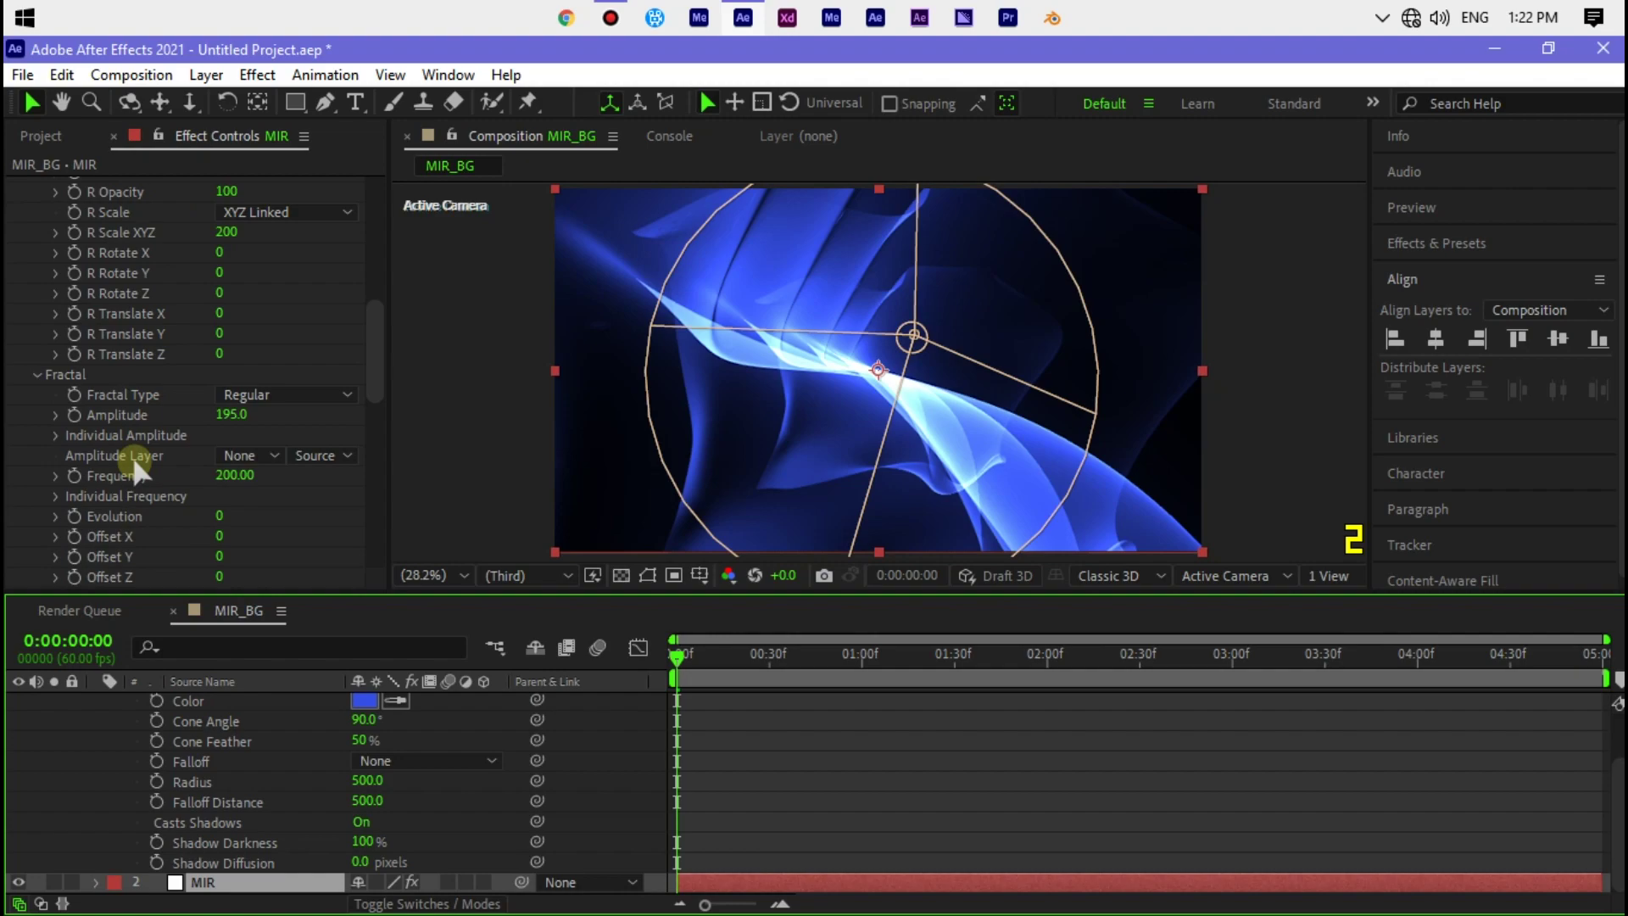
scroll(138, 468, "down", 3)
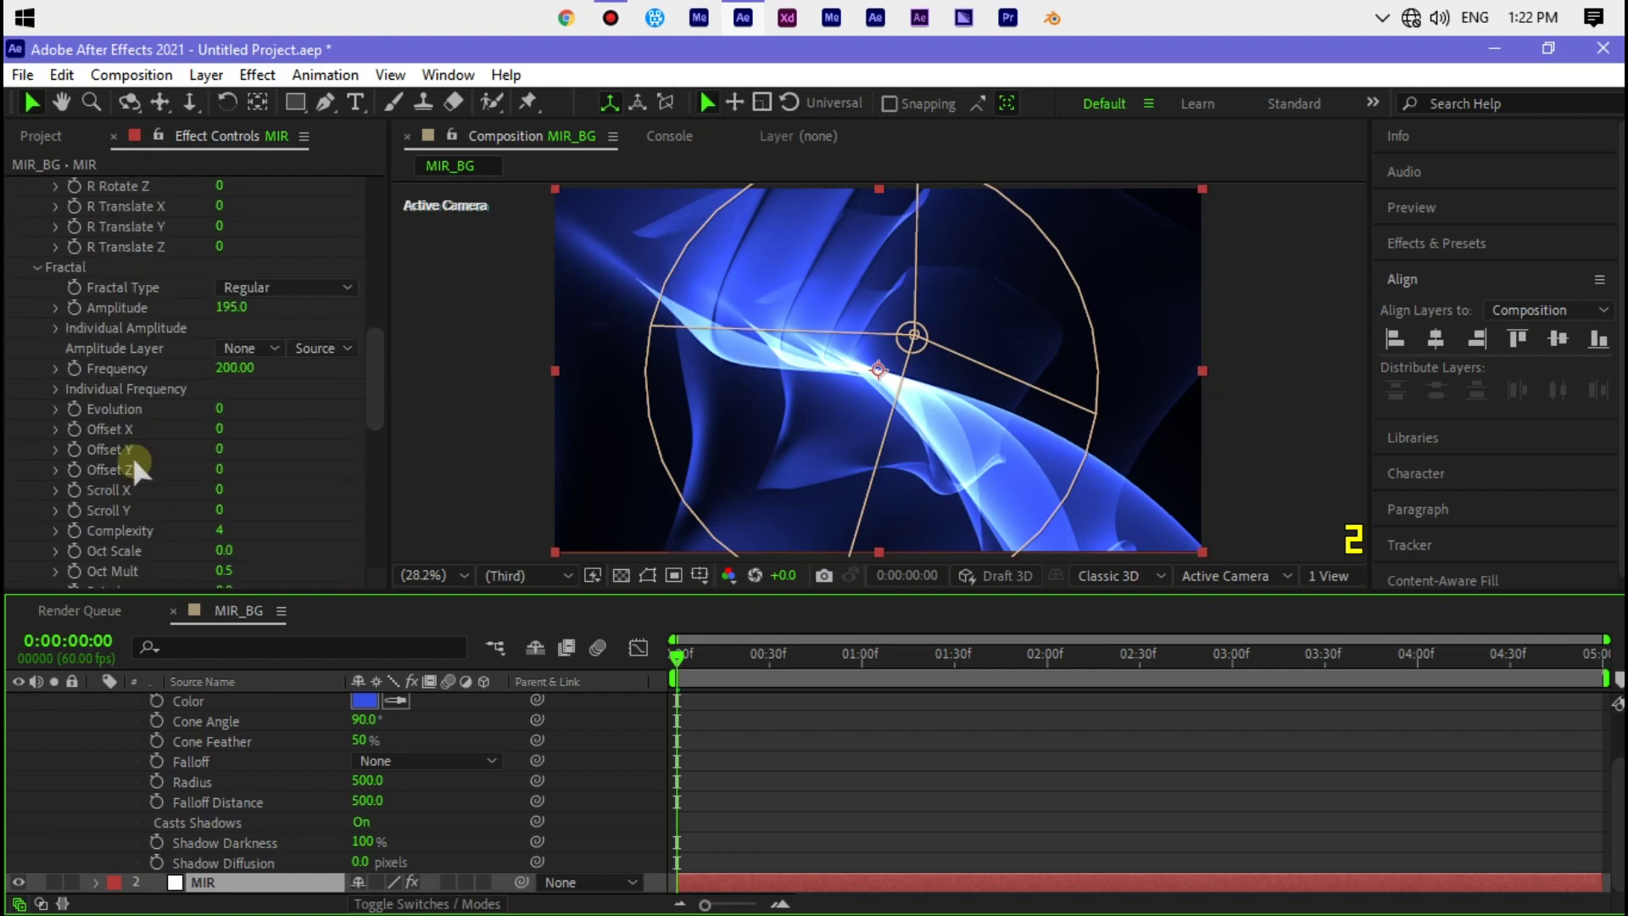
left_click(75, 429, "alt")
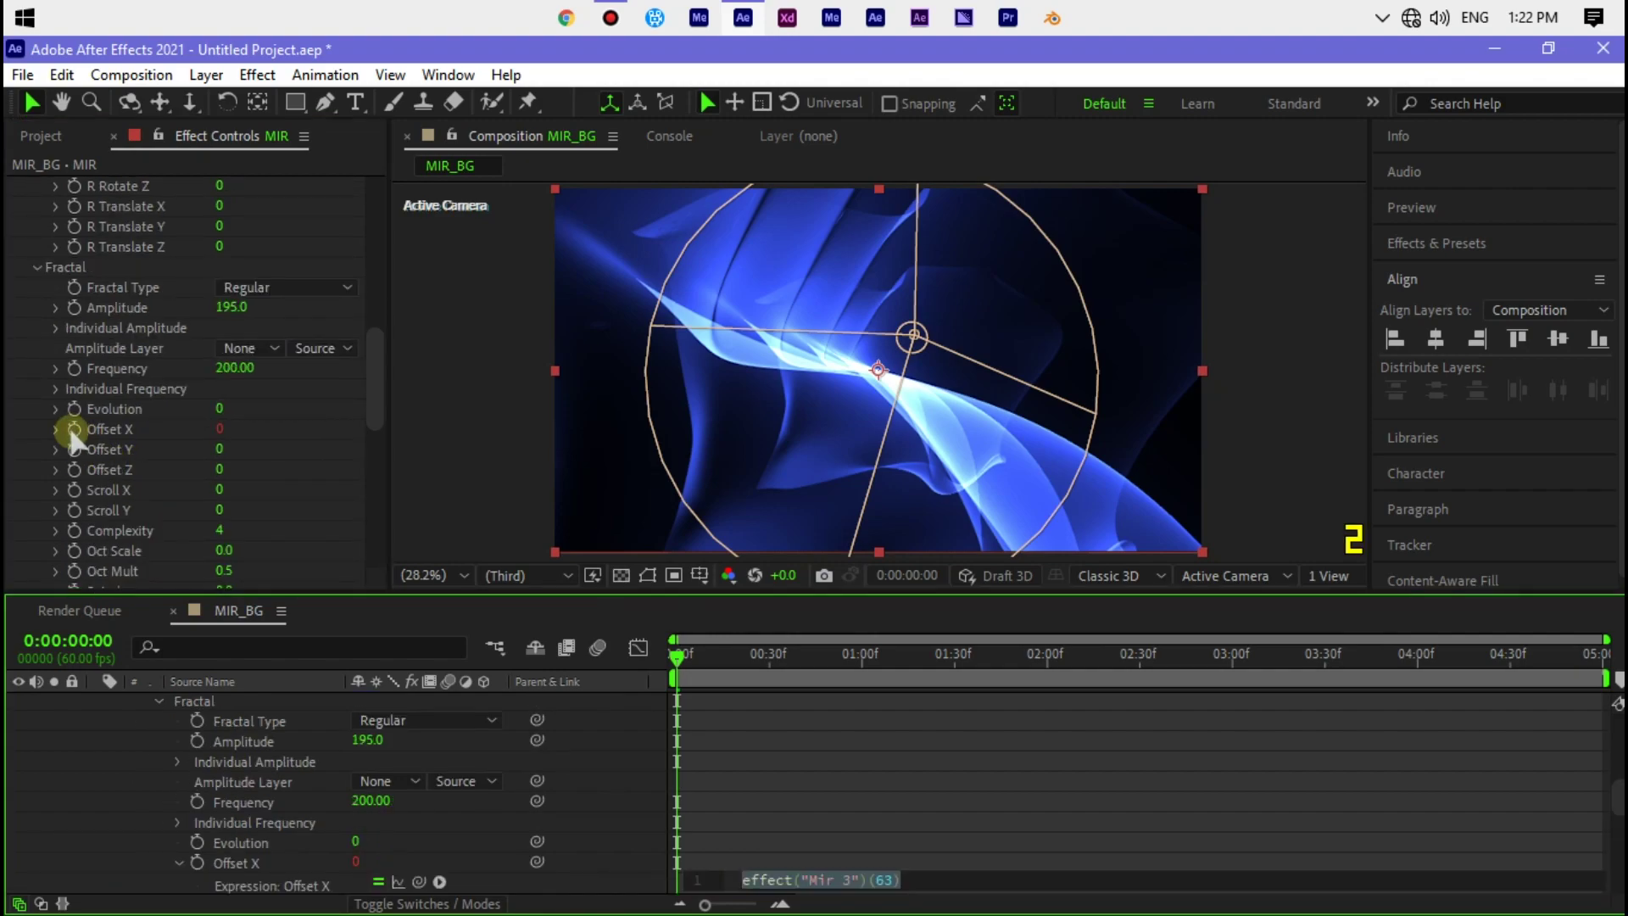
type("time")
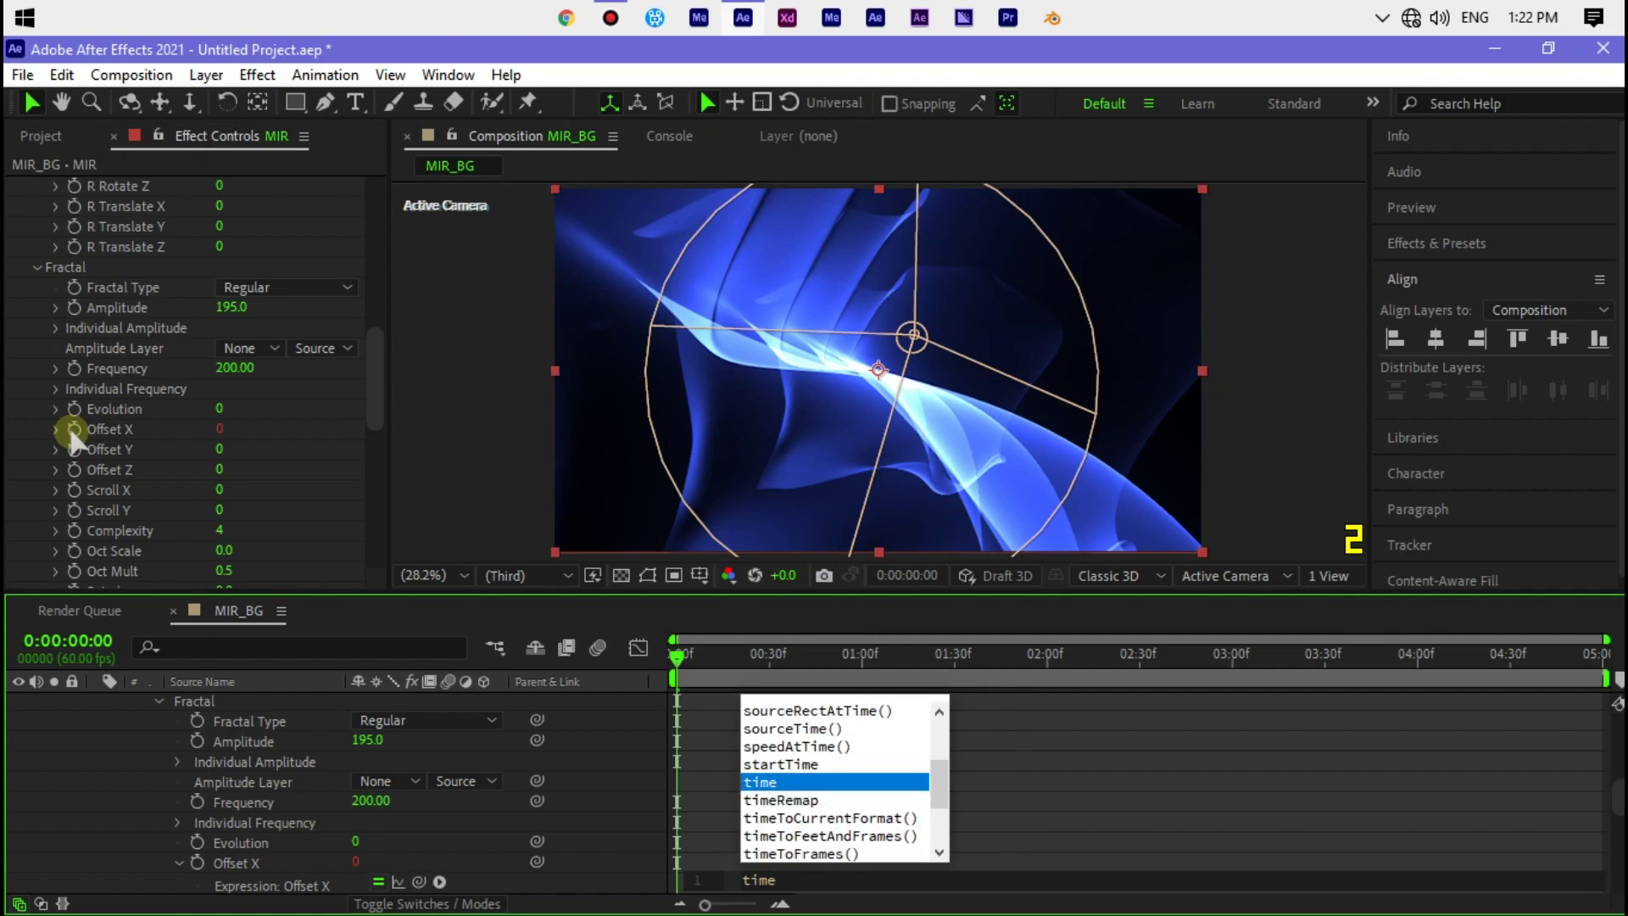
type("*50")
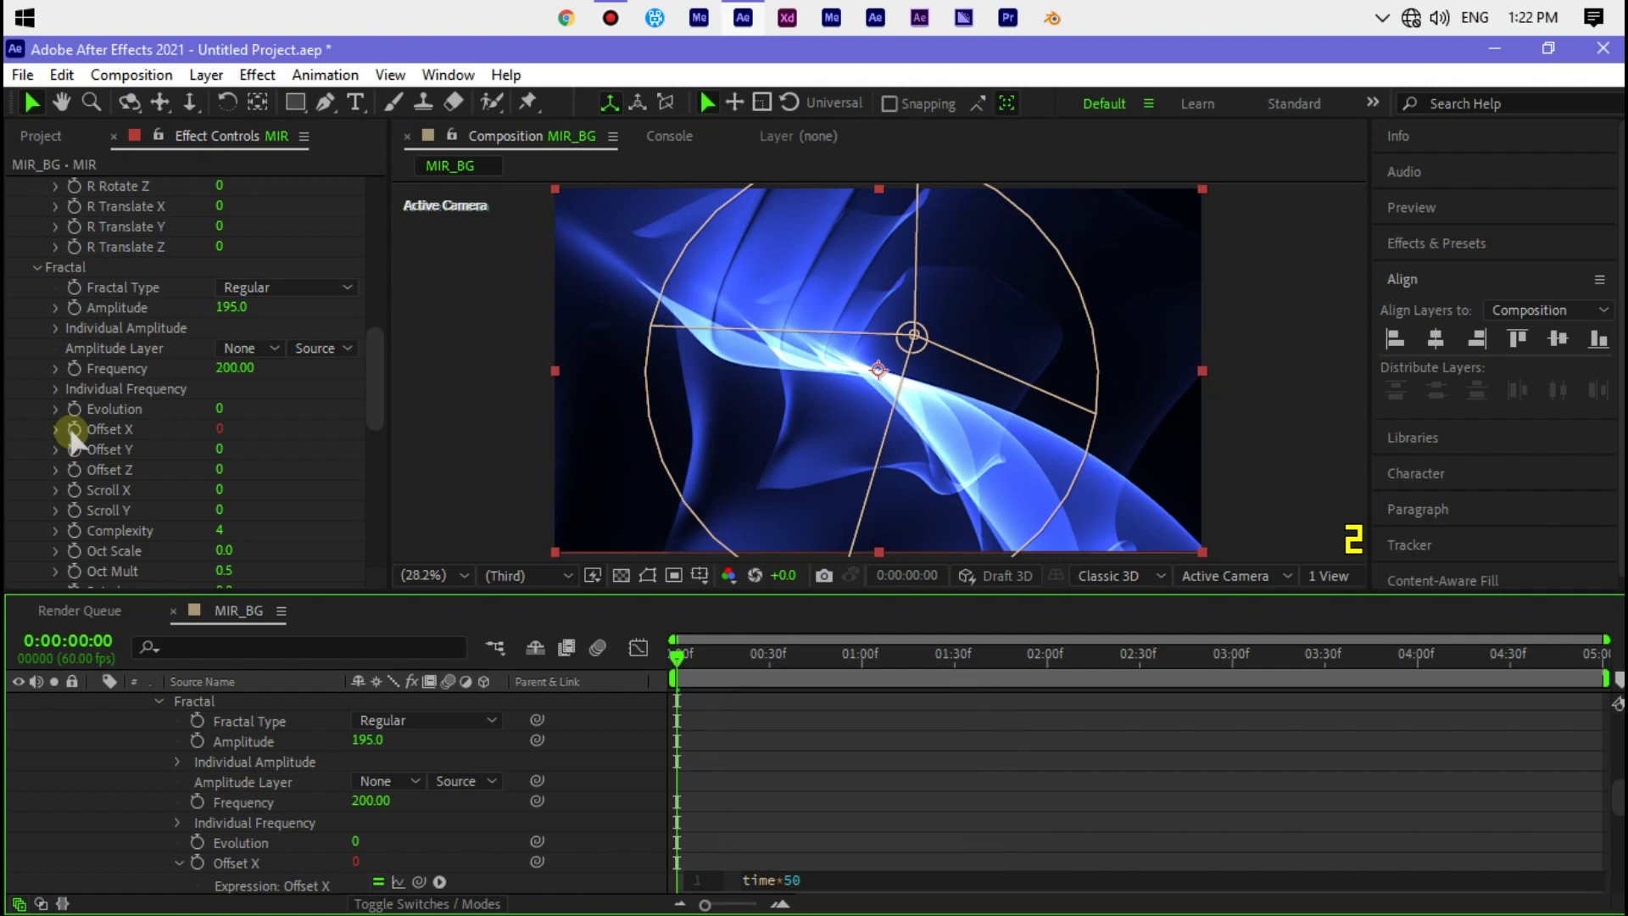
left_click(100, 447)
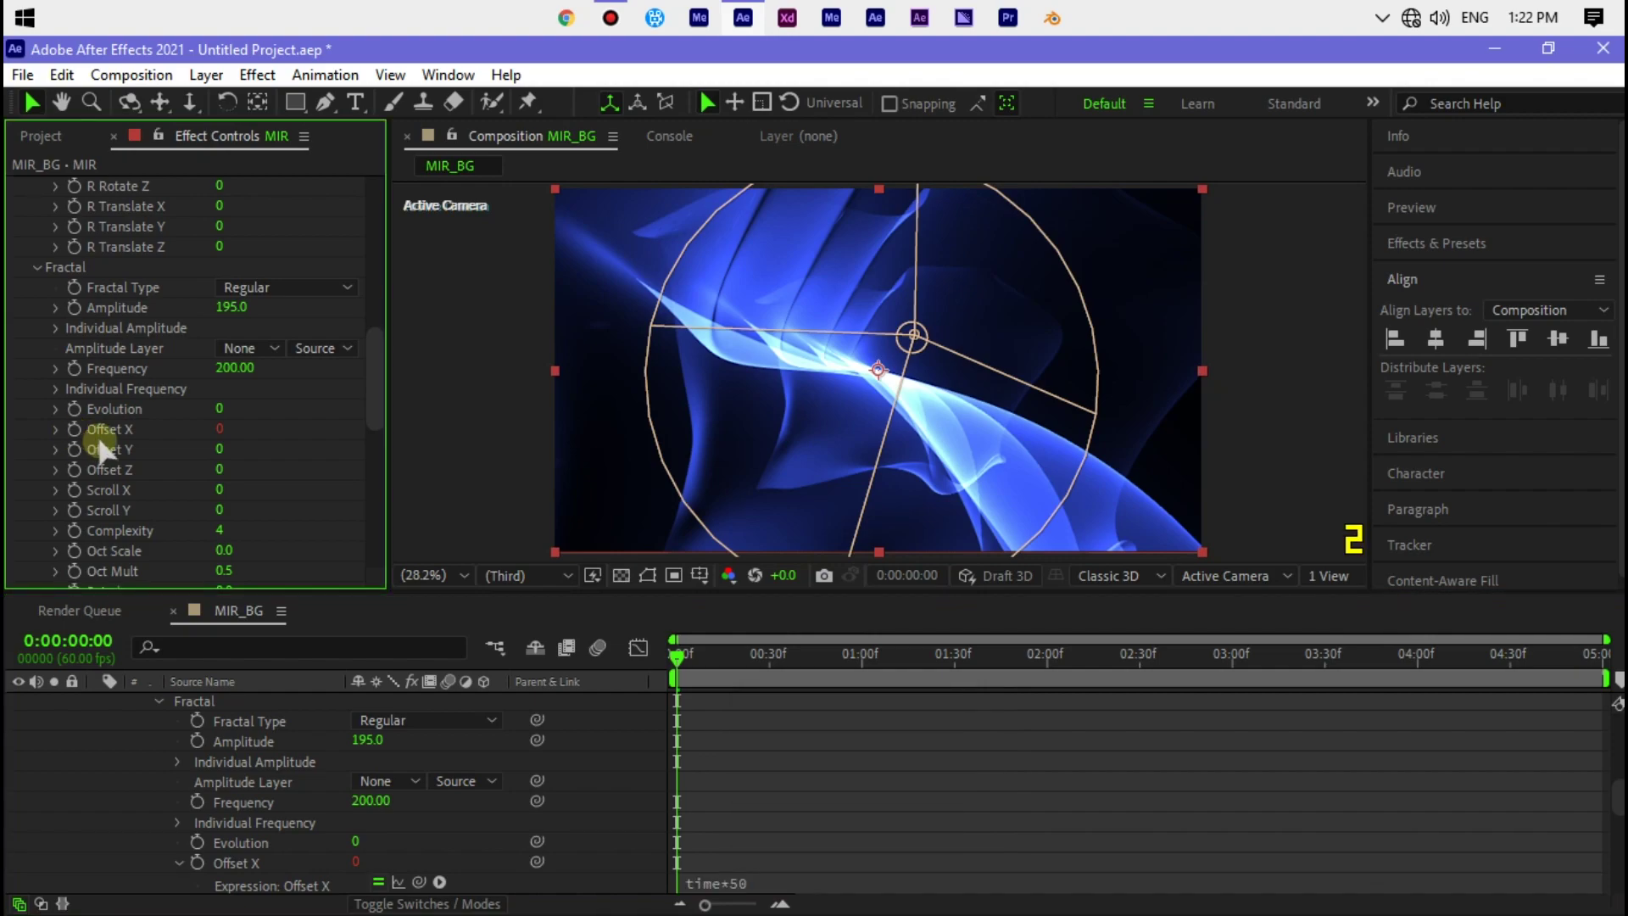
key("space")
Try a Spiral of 0.3, settle on 1.2, and preview the swirling fractal
scroll(100, 449, "down", 3)
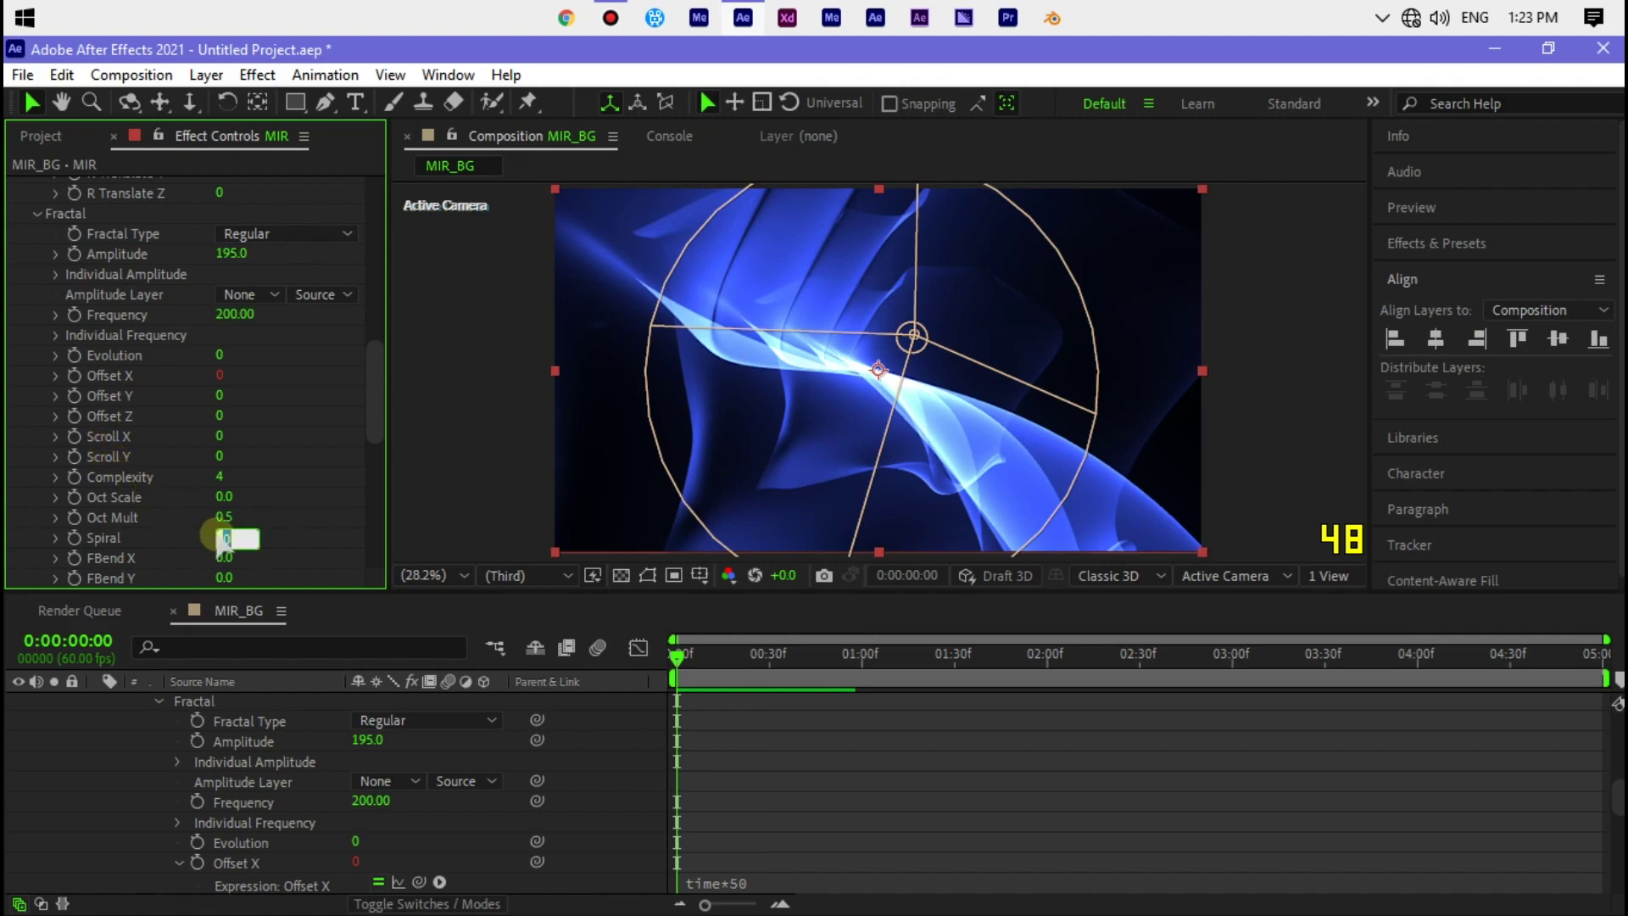
type("0.3")
key("Return")
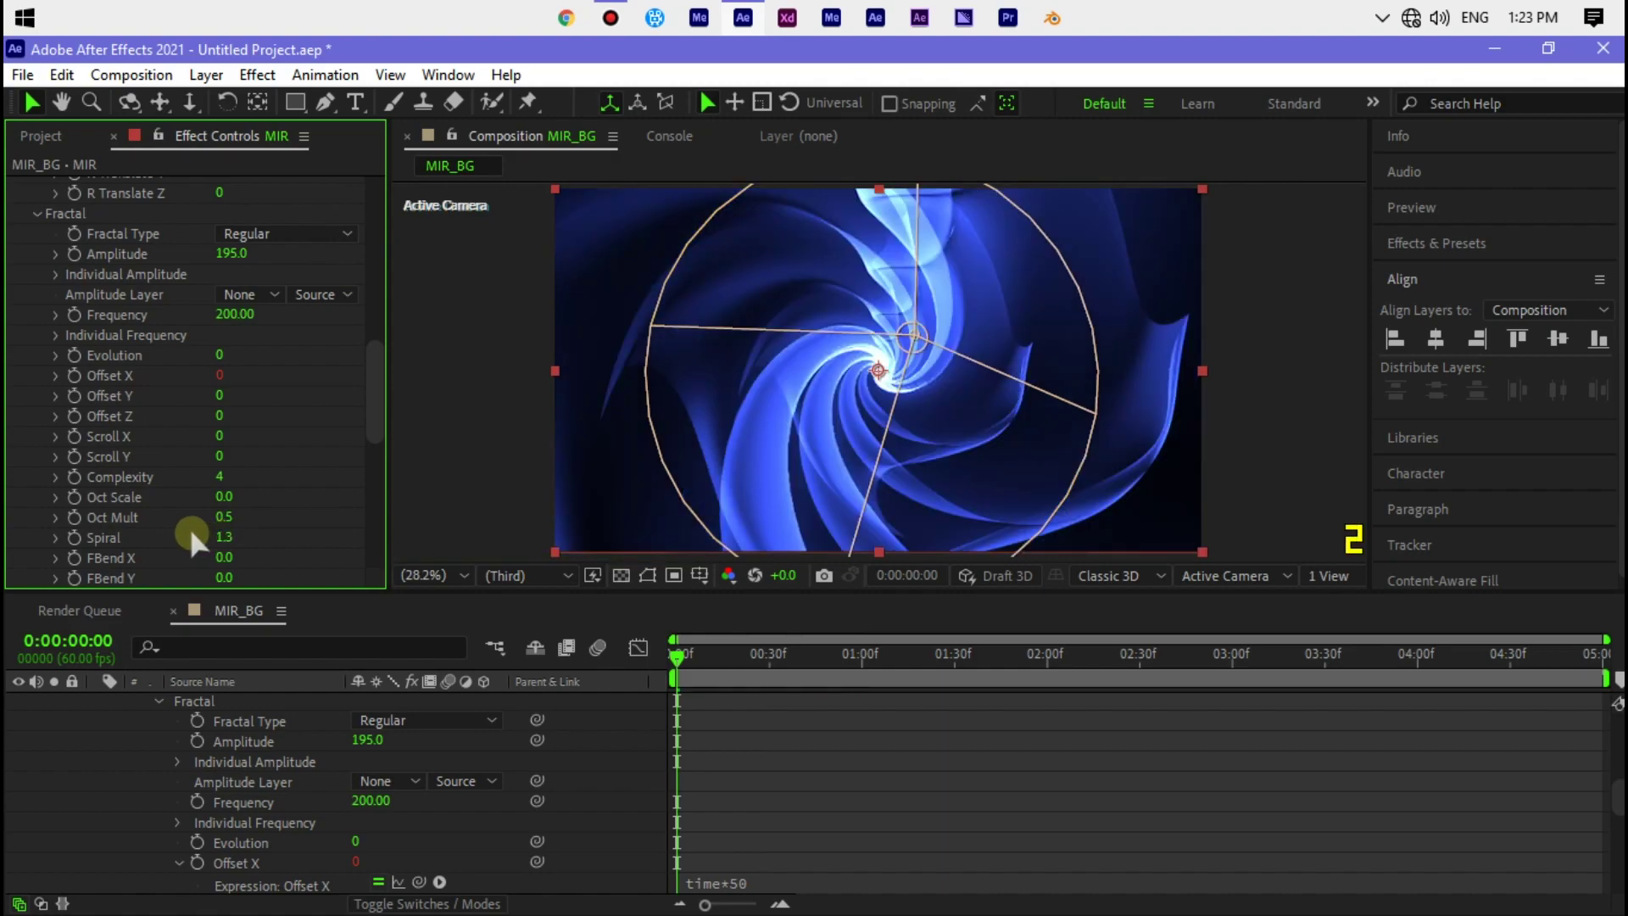
left_click(224, 536)
type("1.2")
key("Return")
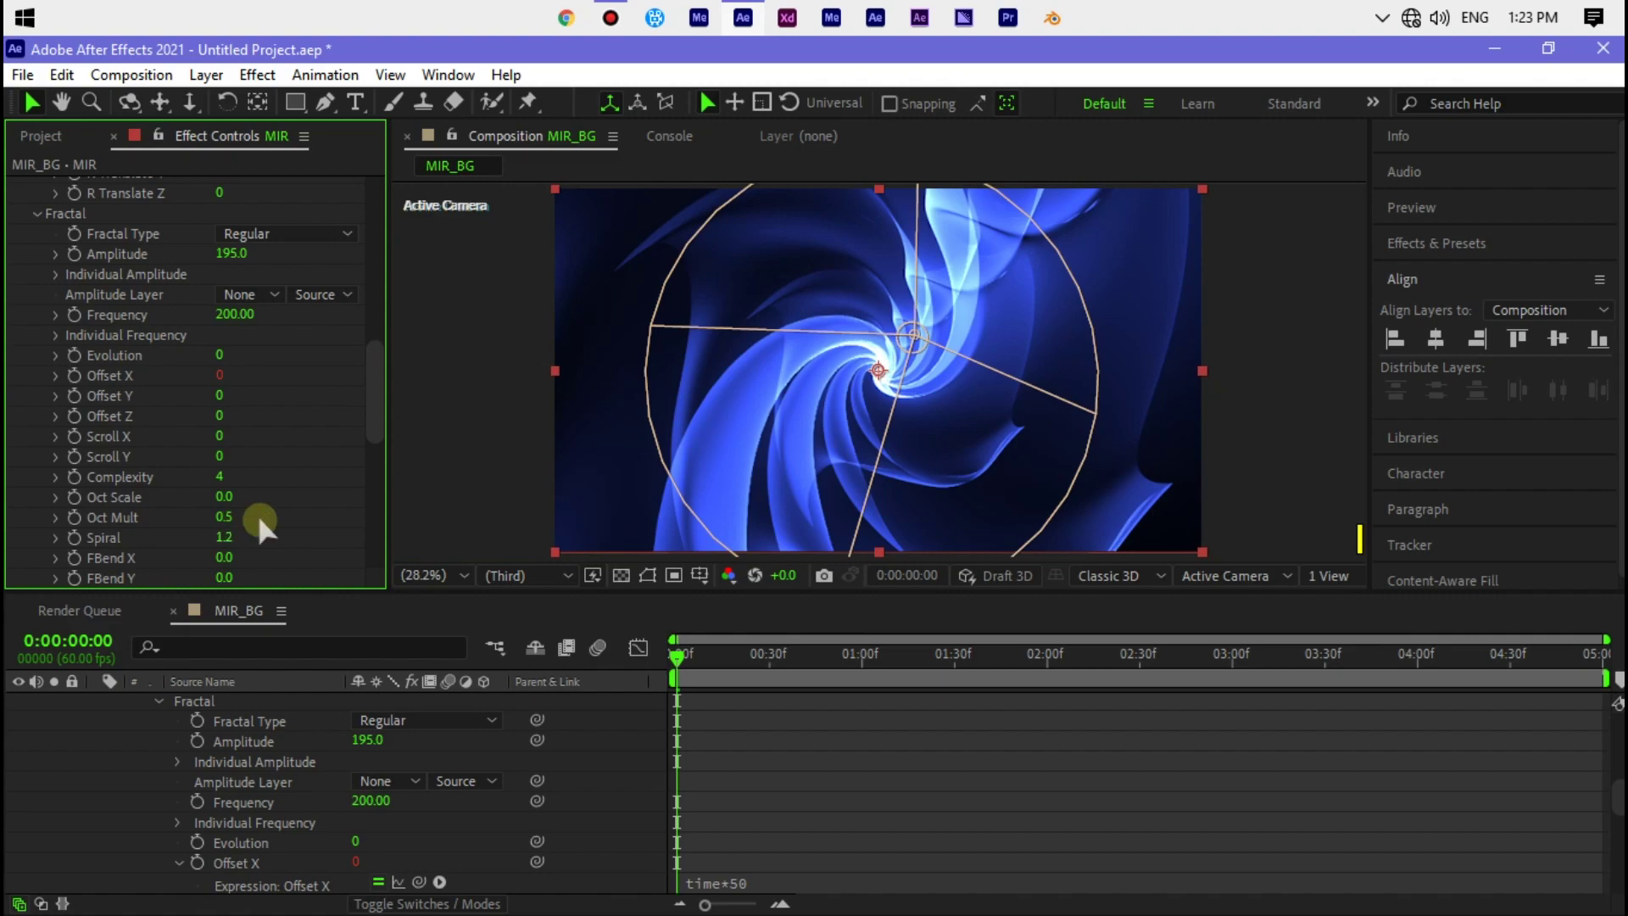
key("space")
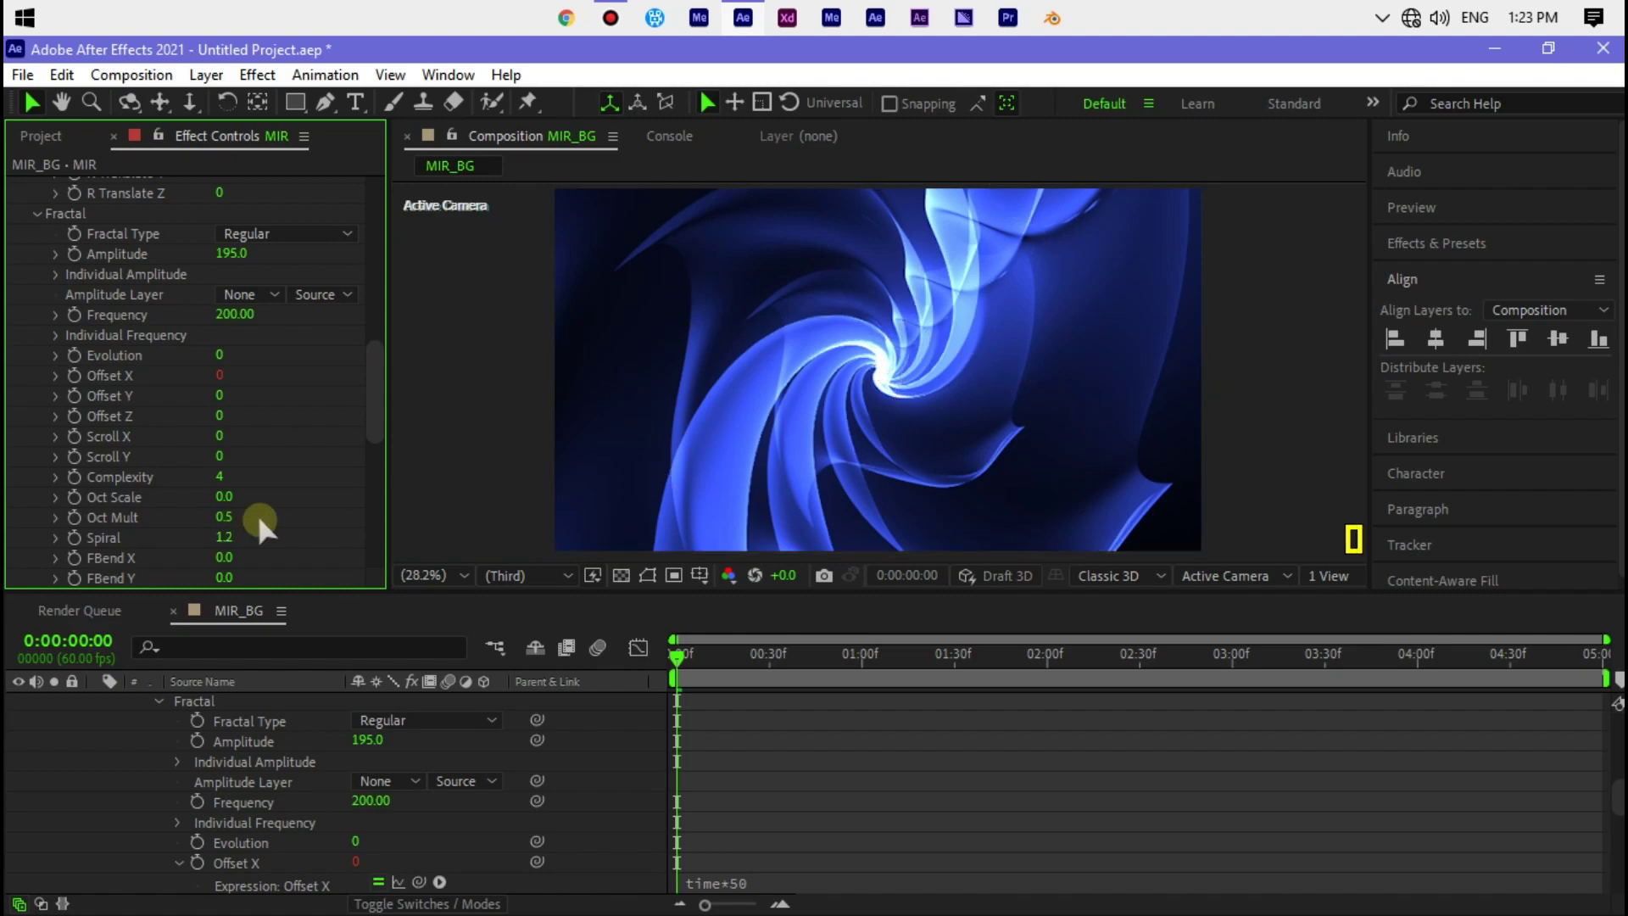